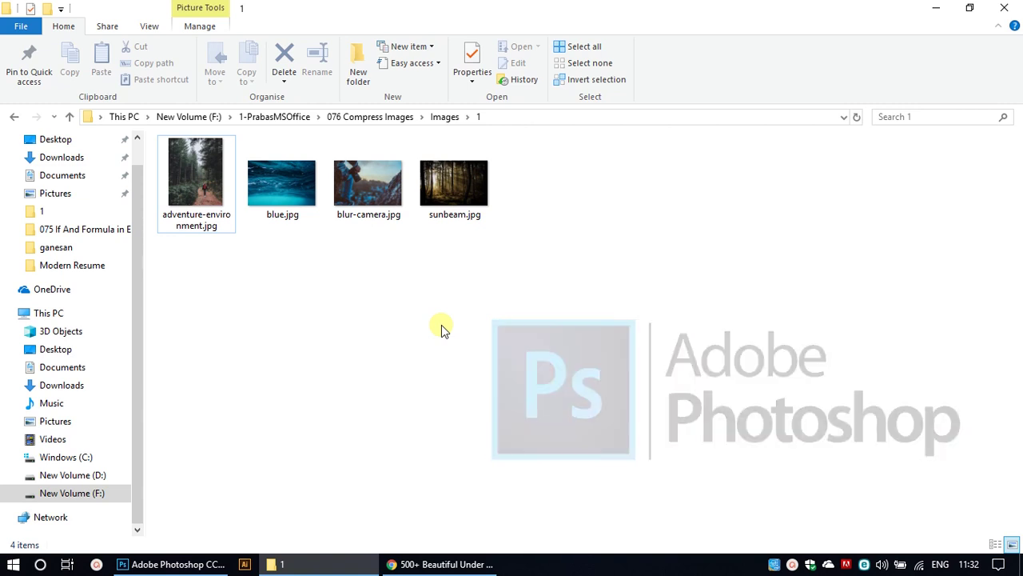
Step: Drag the 3.55 MB adventure-environment.jpg forest photo from File Explorer into Photoshop
click(224, 189)
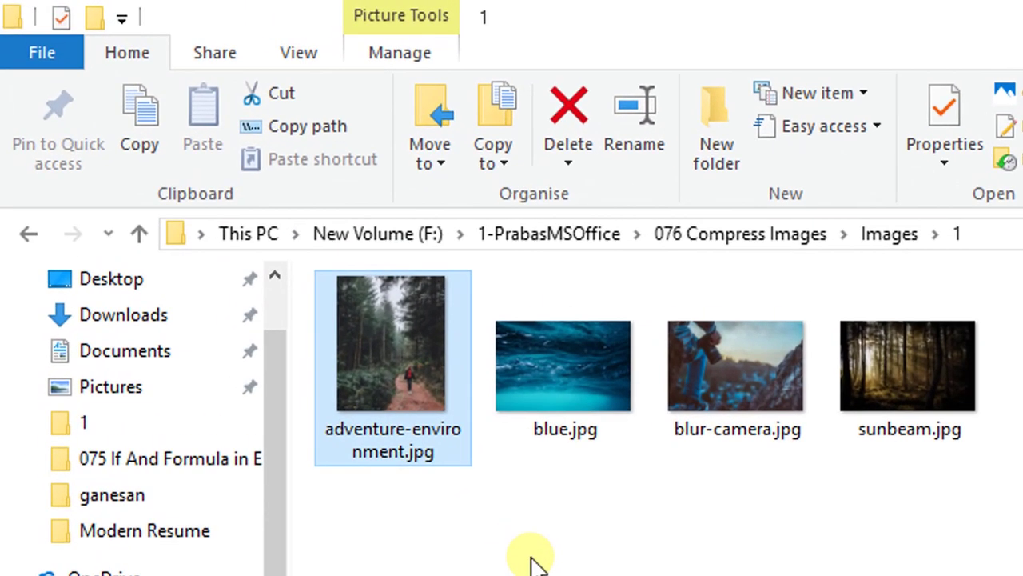
click(418, 356)
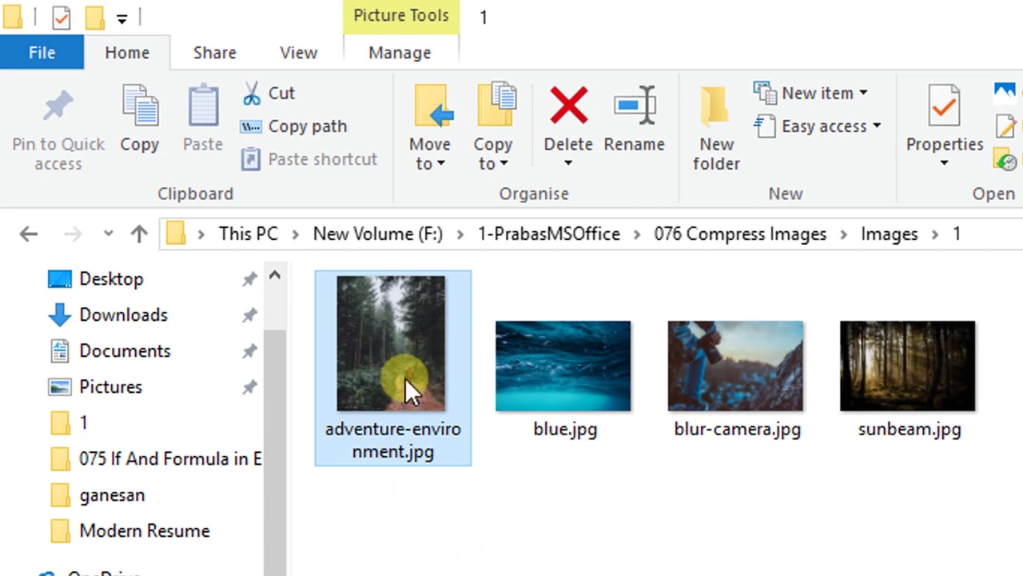
mouse_move(404, 377)
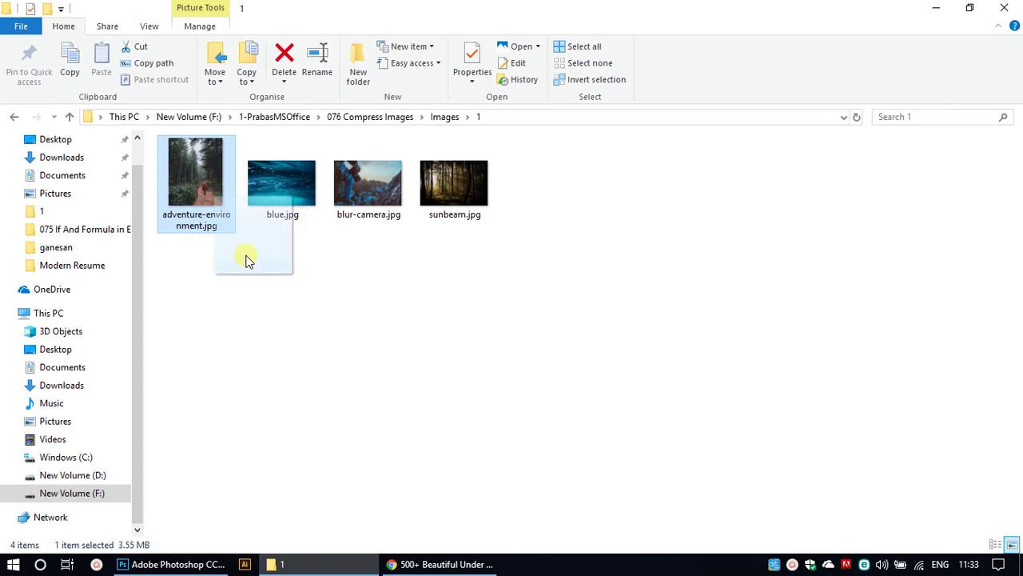
drag(248, 259, 429, 238)
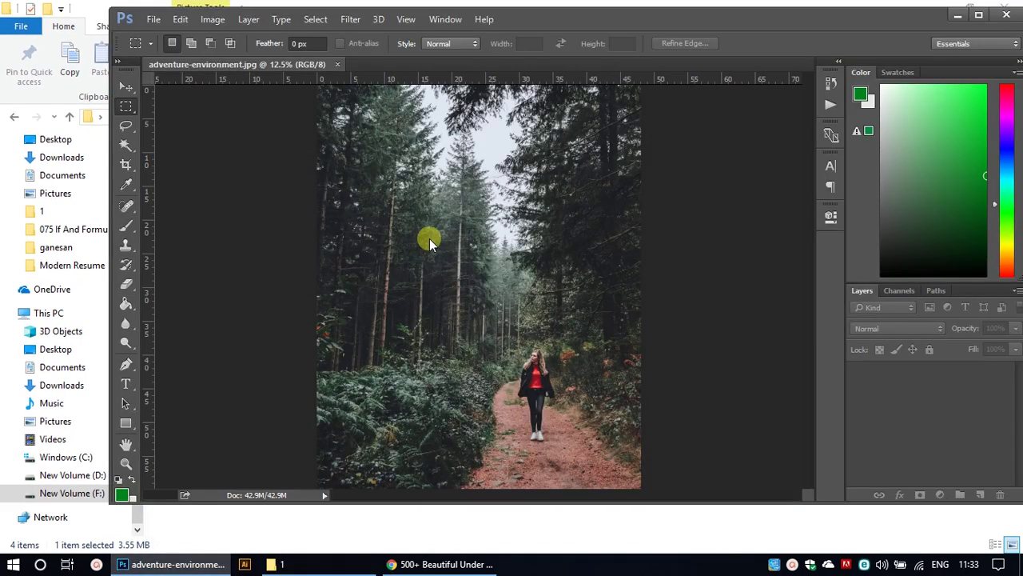
Step: Halve the photo to 1734 x 2167 px by setting height to 30.097 inches, proportions linked
click(212, 19)
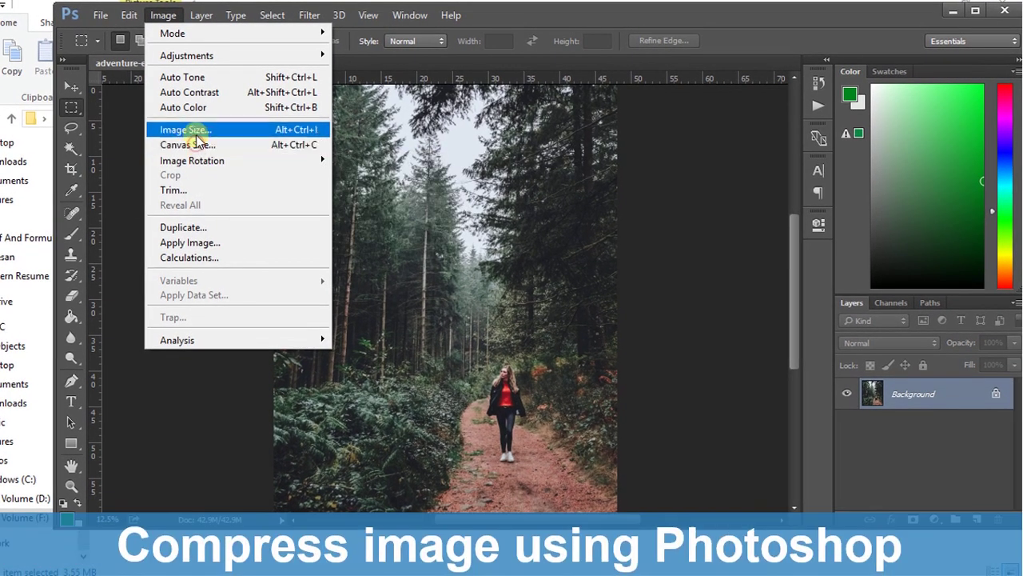
click(196, 130)
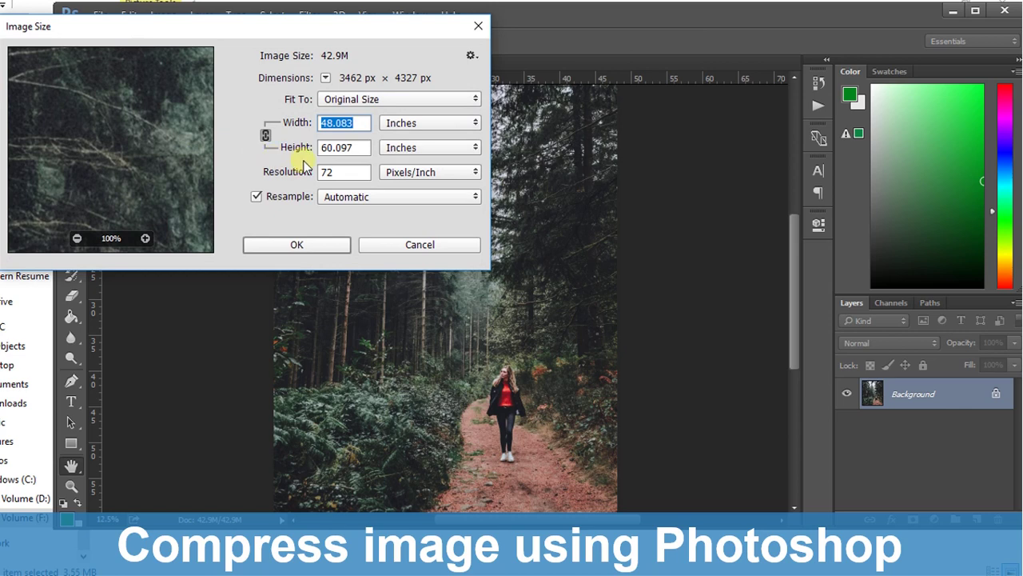
click(355, 123)
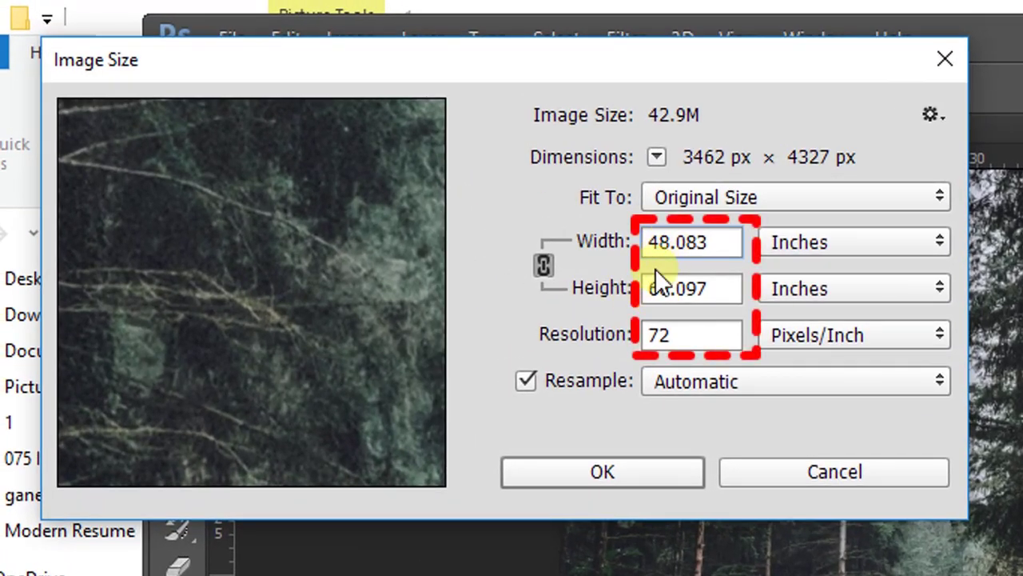
drag(668, 288, 631, 280)
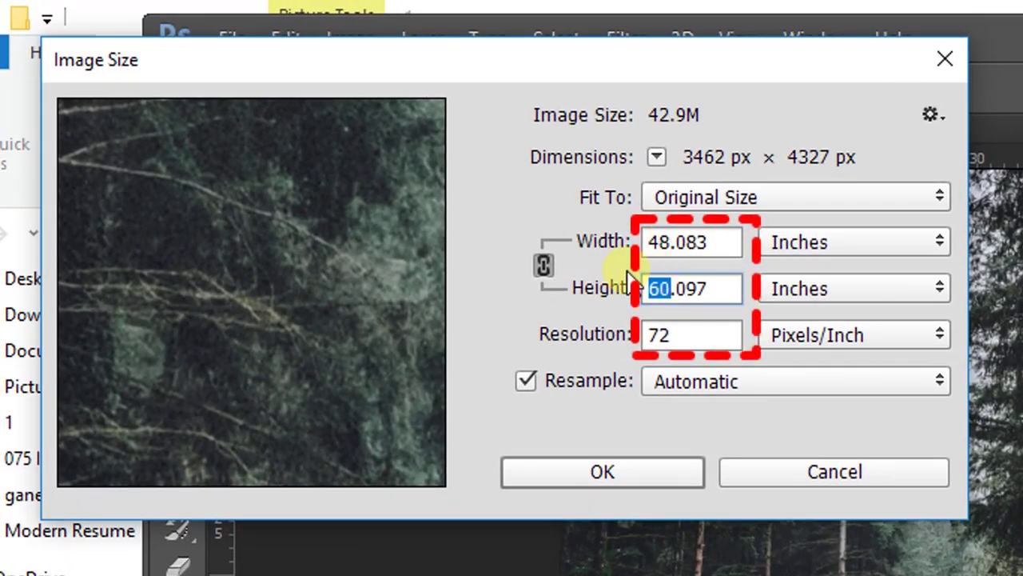
text(30)
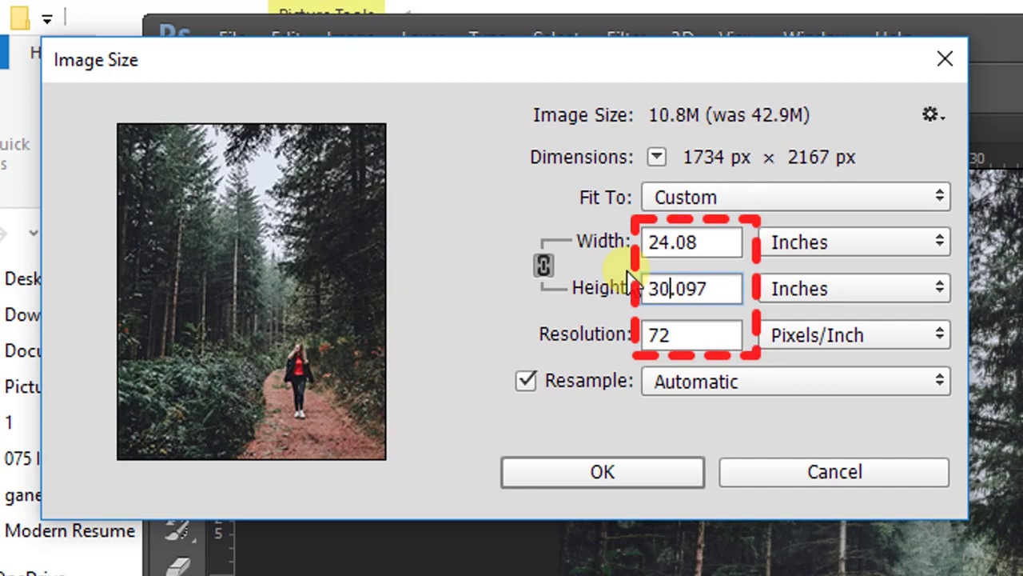
click(602, 471)
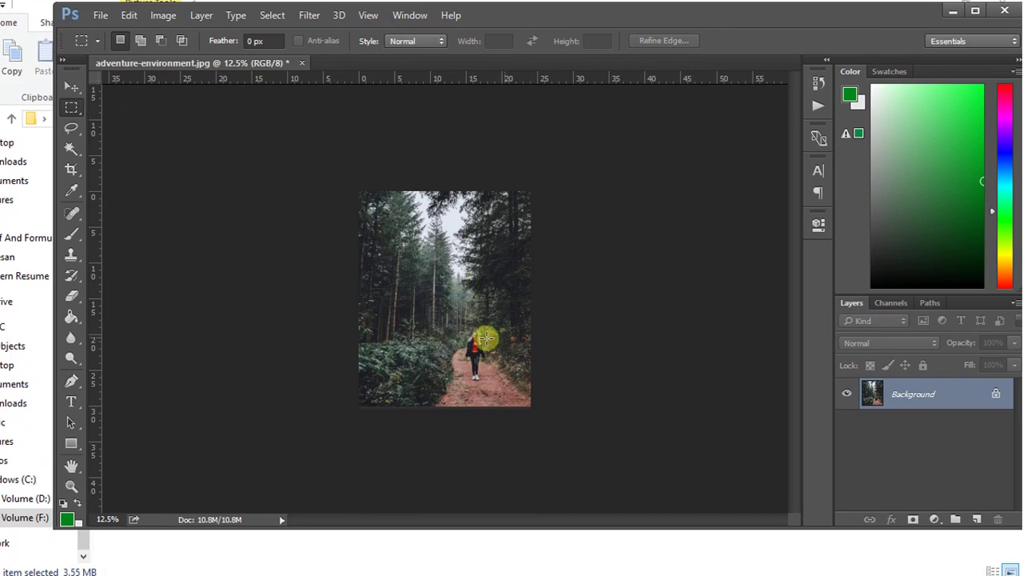
scroll(382, 187, up, 5)
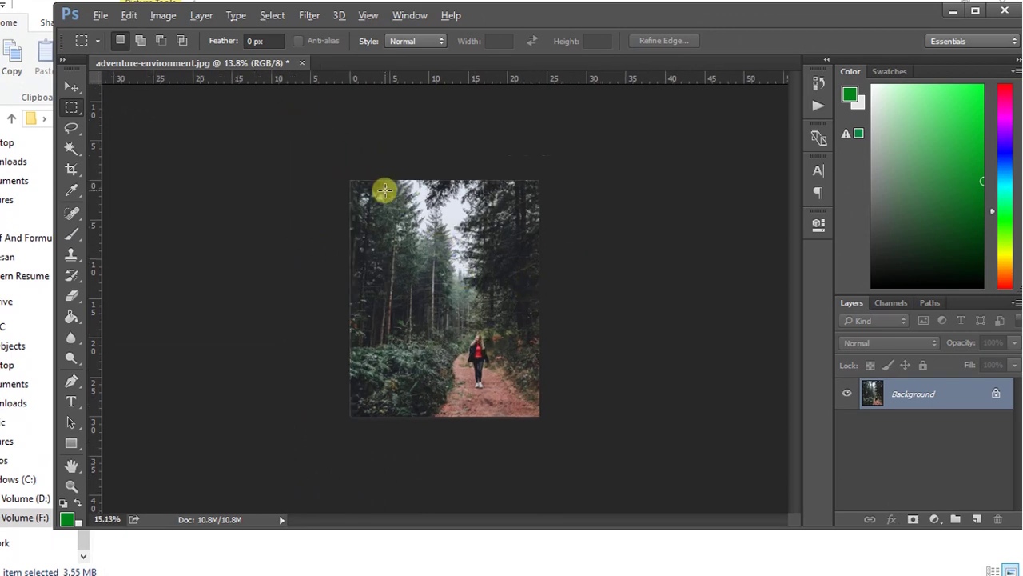
scroll(399, 226, down, 4)
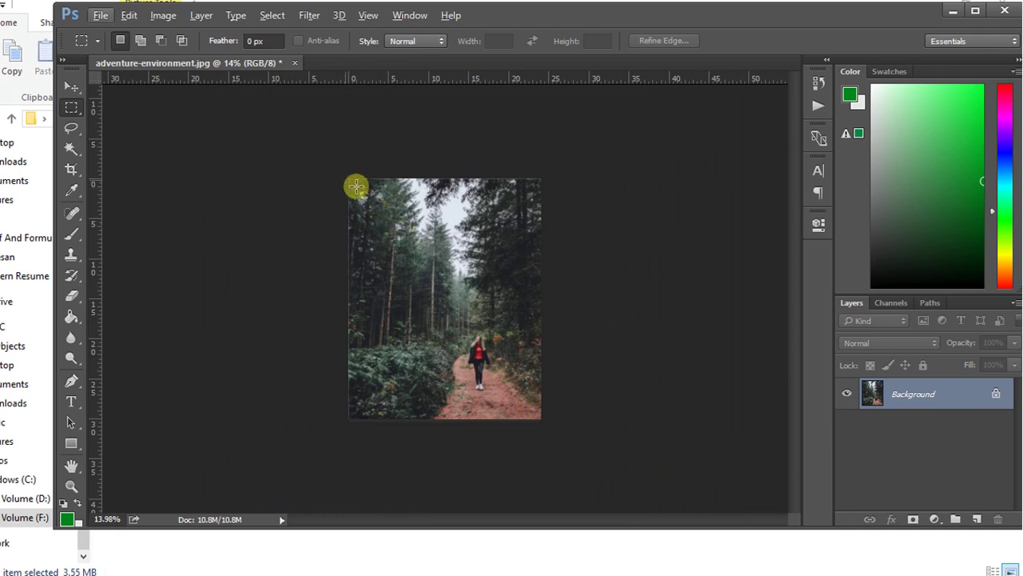
click(110, 18)
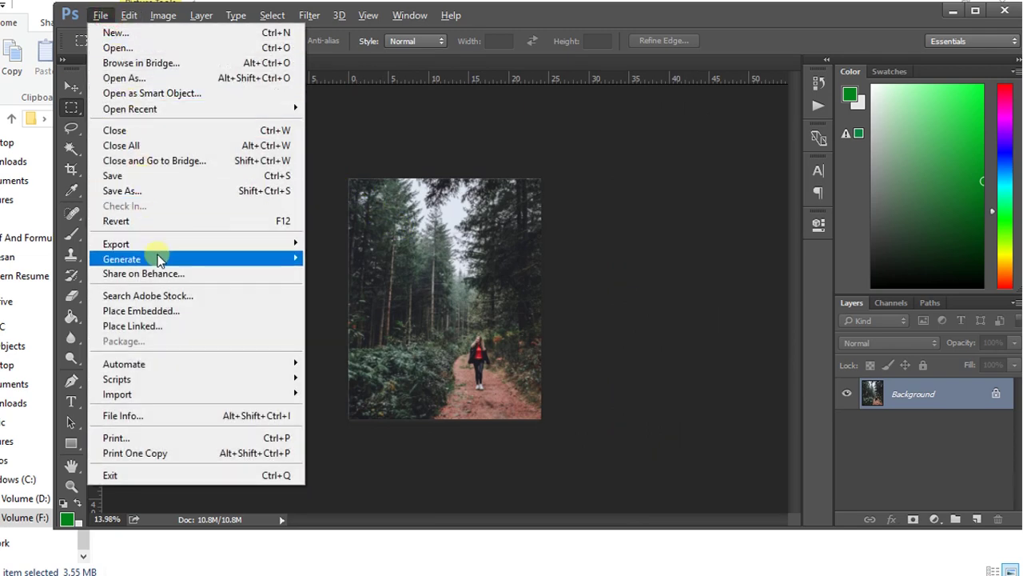
Step: Save the resized photo as adventure-environment 02.jpg, a JPEG at Medium quality 5
click(160, 192)
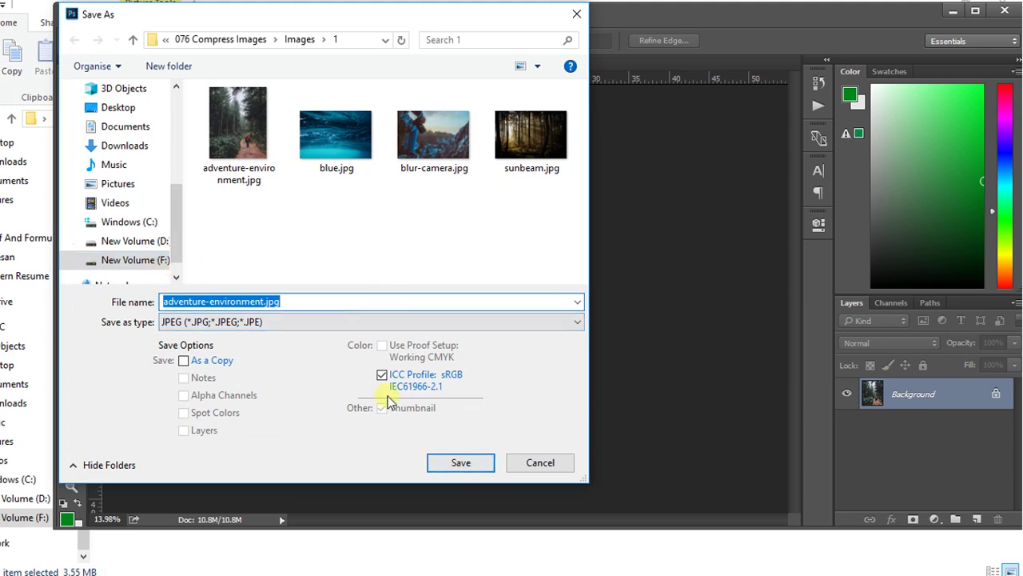
click(266, 301)
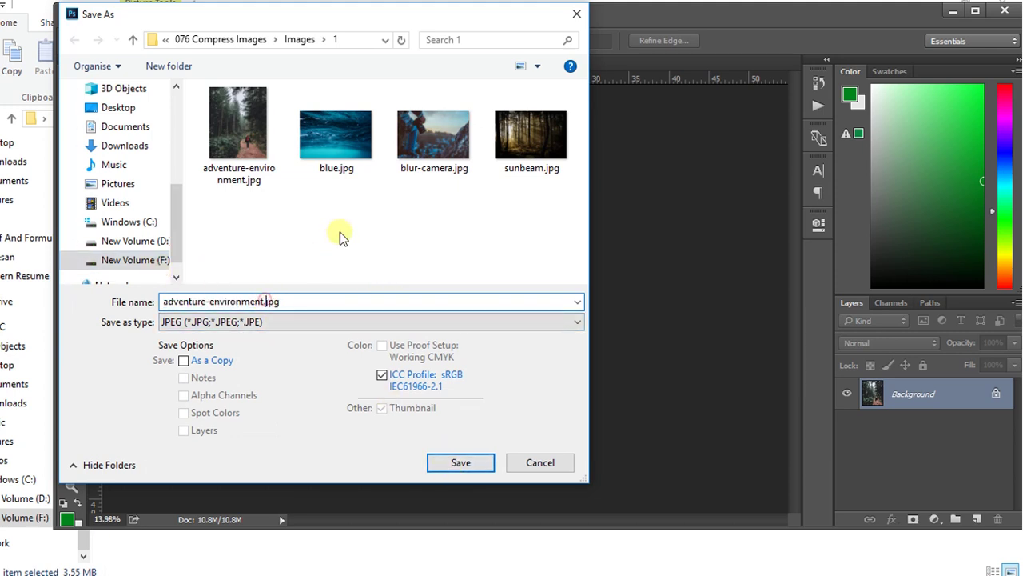
text(02)
click(240, 322)
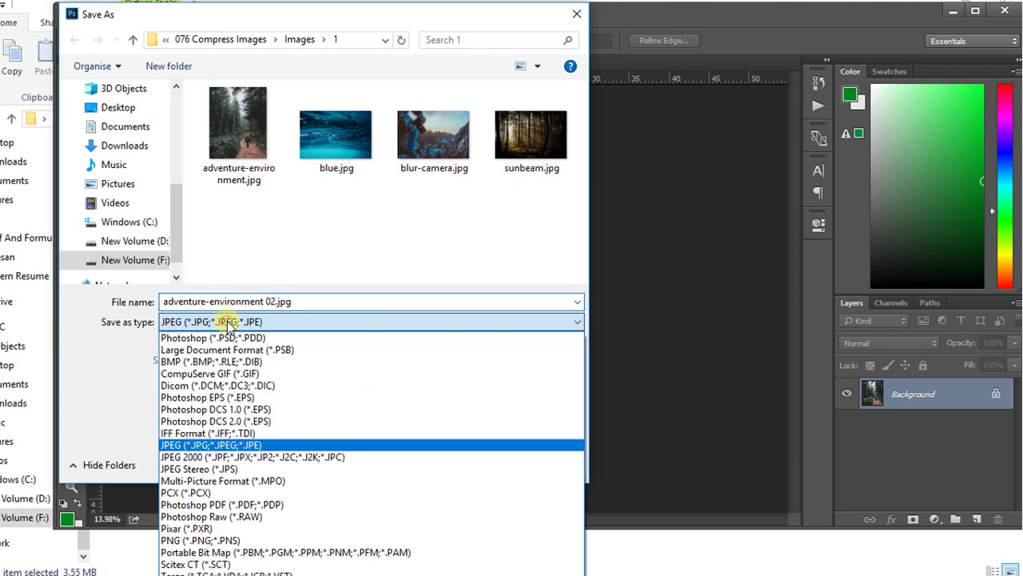
click(196, 441)
click(438, 466)
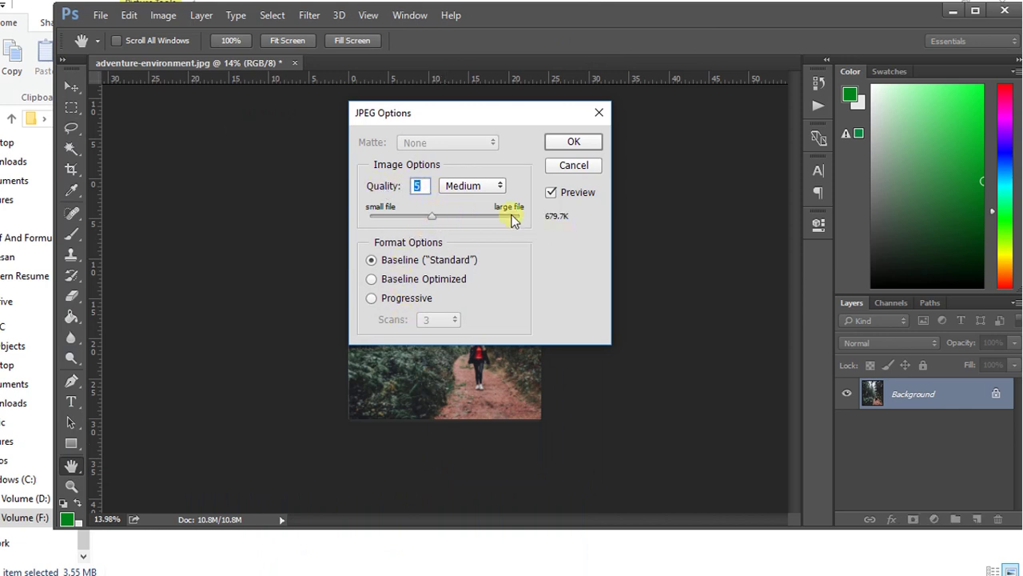
click(497, 186)
click(488, 205)
click(564, 140)
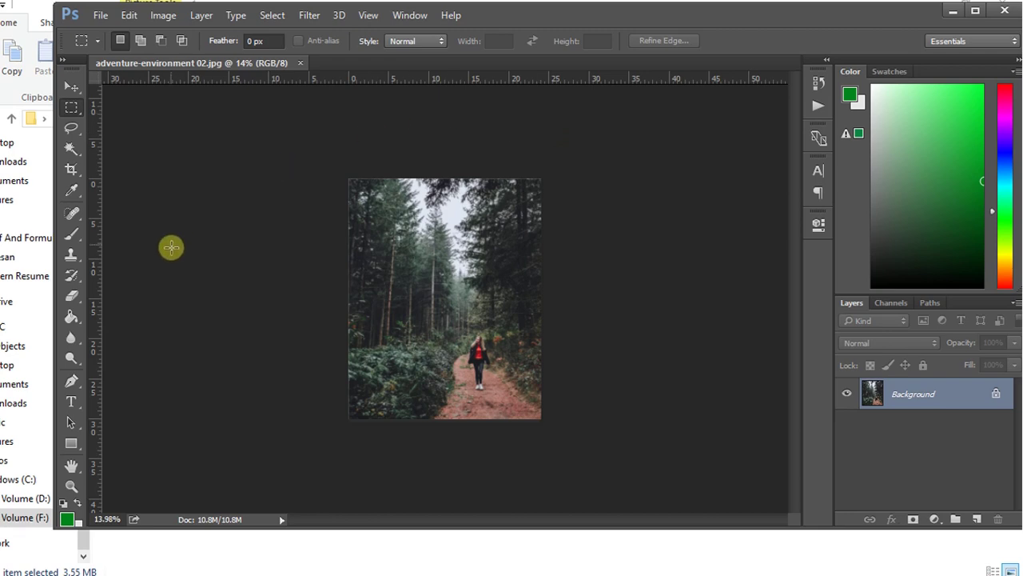
Step: Compare the 675 KB 02 copy with the 3.55 MB original, then open the original in Photos
click(35, 50)
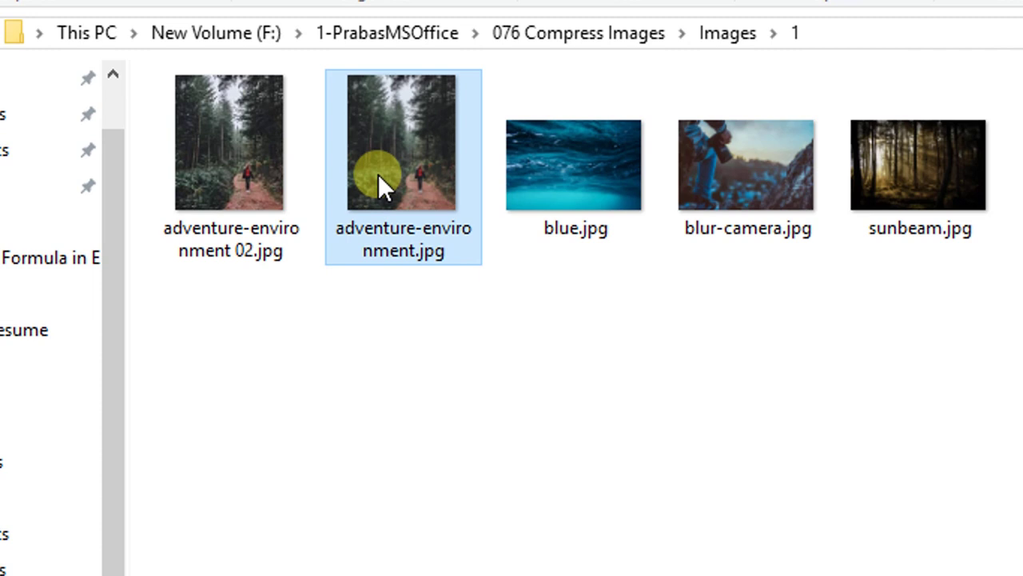
click(207, 117)
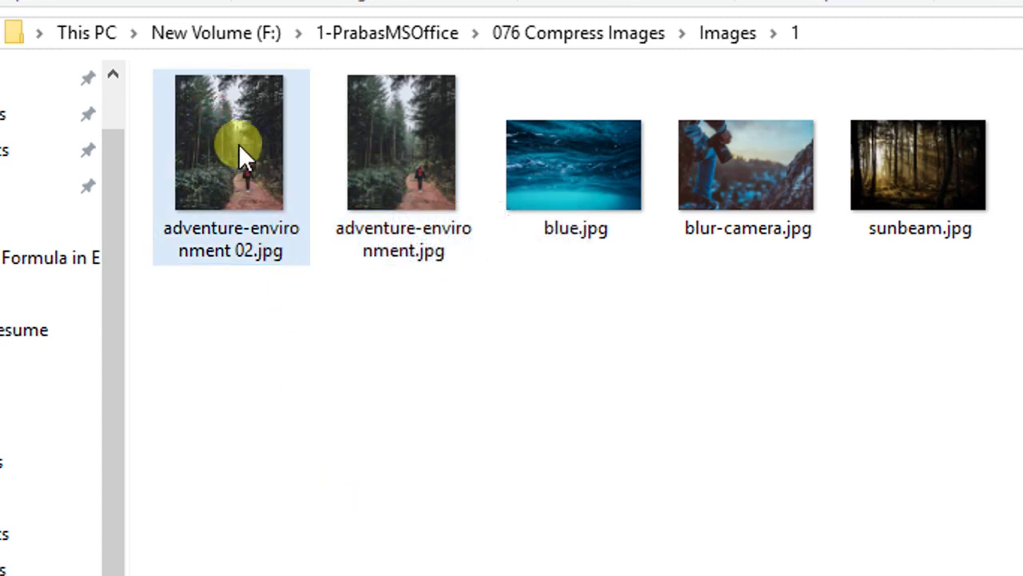
mouse_move(238, 143)
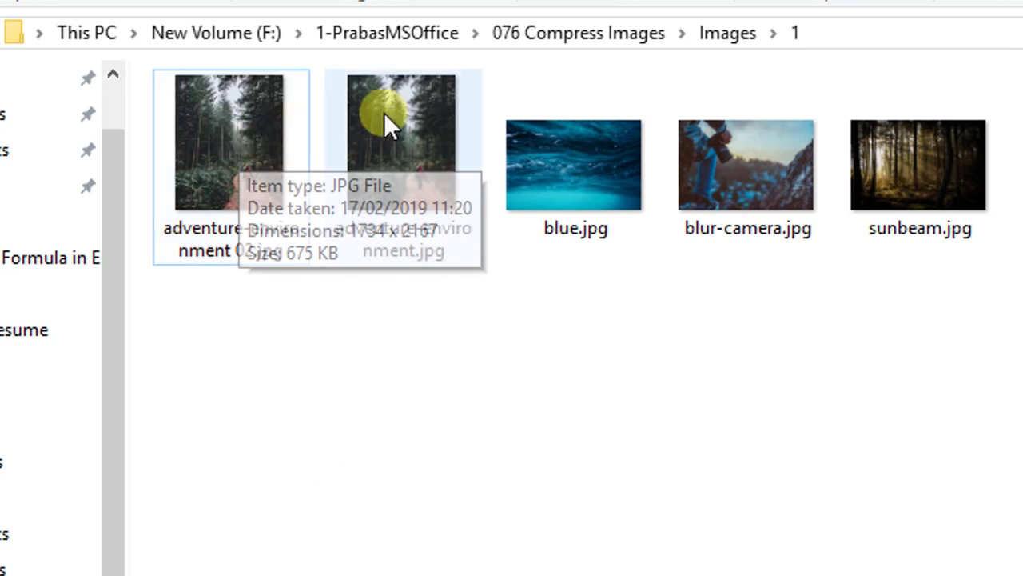
mouse_move(389, 111)
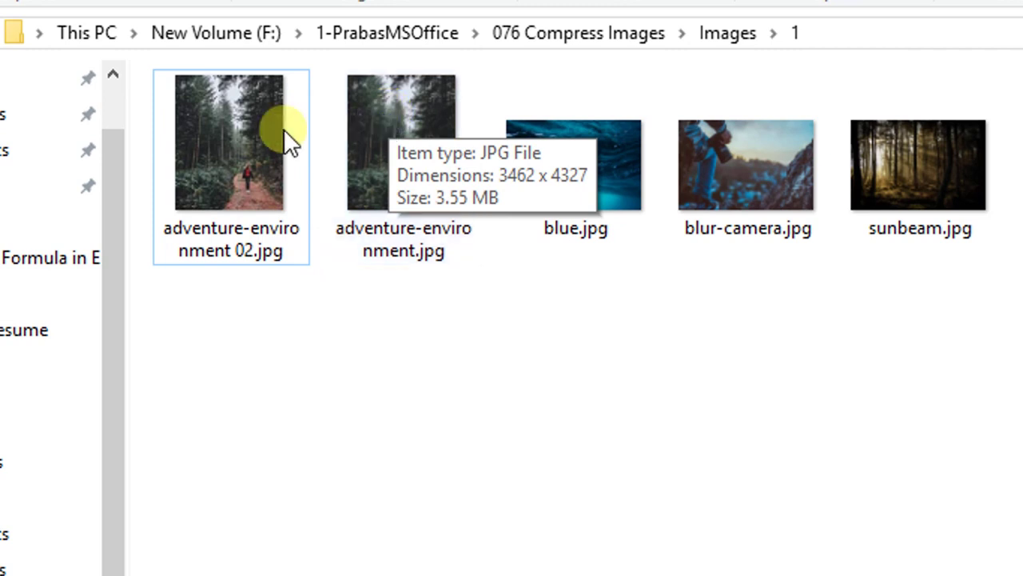
mouse_move(211, 130)
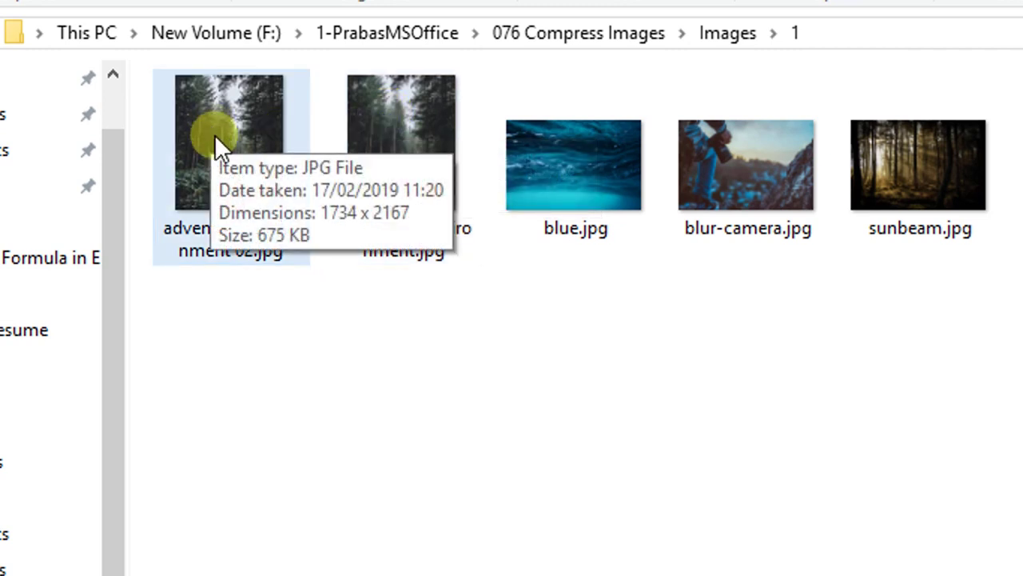
click(385, 135)
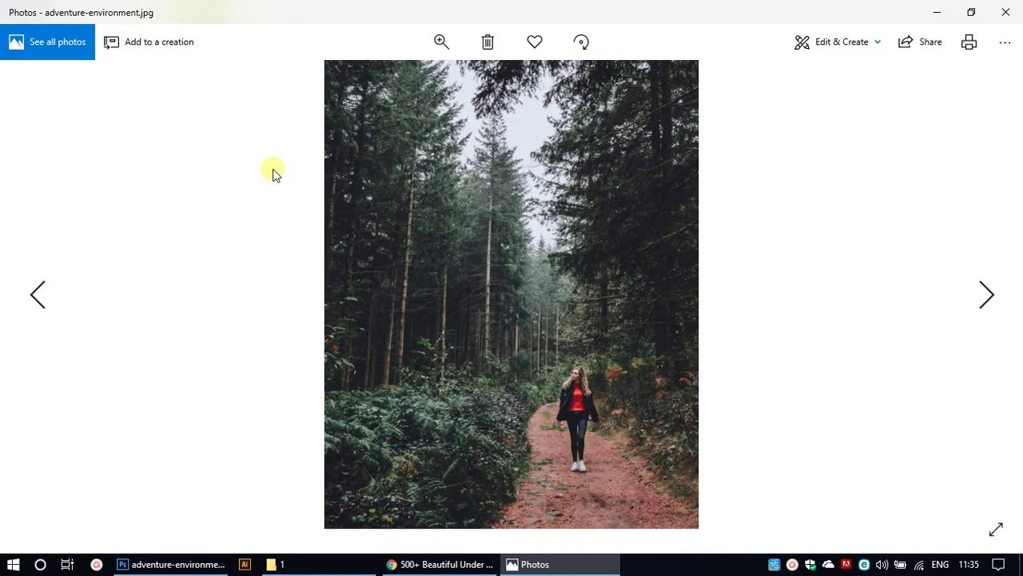
Step: View adventure-environment 02.jpg in Photos, then close the viewer
click(38, 295)
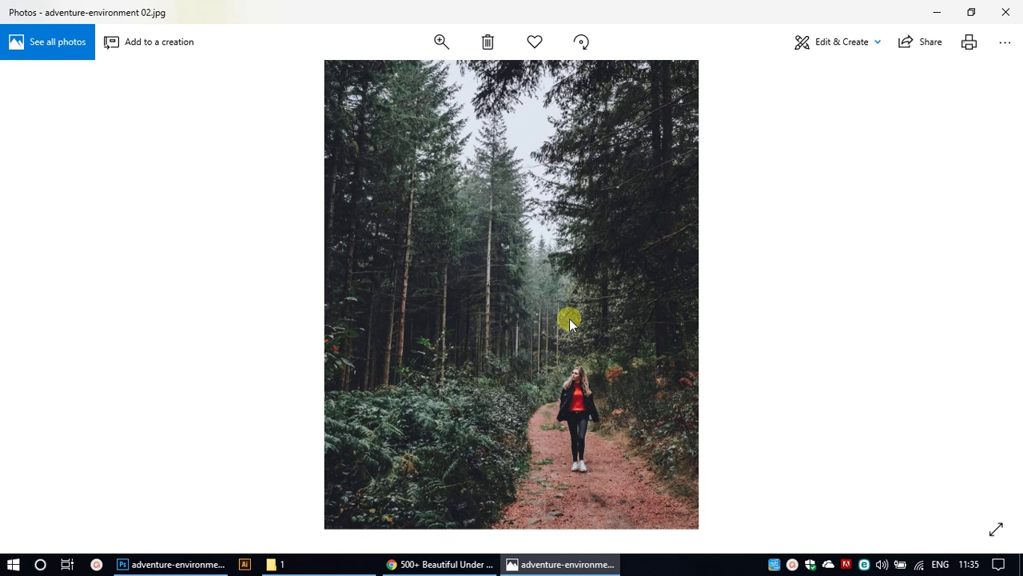
click(1006, 14)
Step: Close the 02 copy in Photoshop, reopen the original adventure-environment.jpg, and show File > Export
click(261, 305)
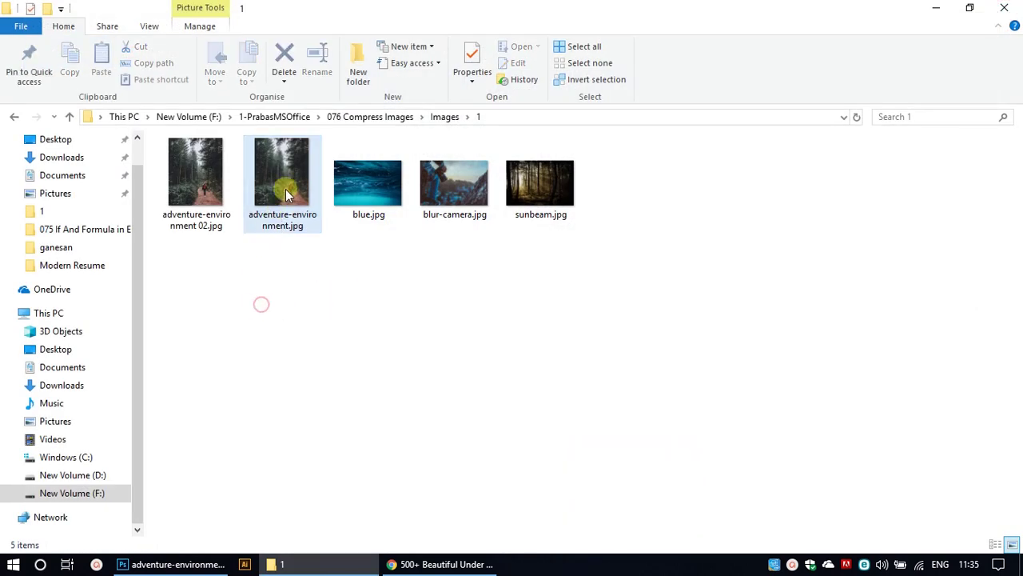
click(287, 191)
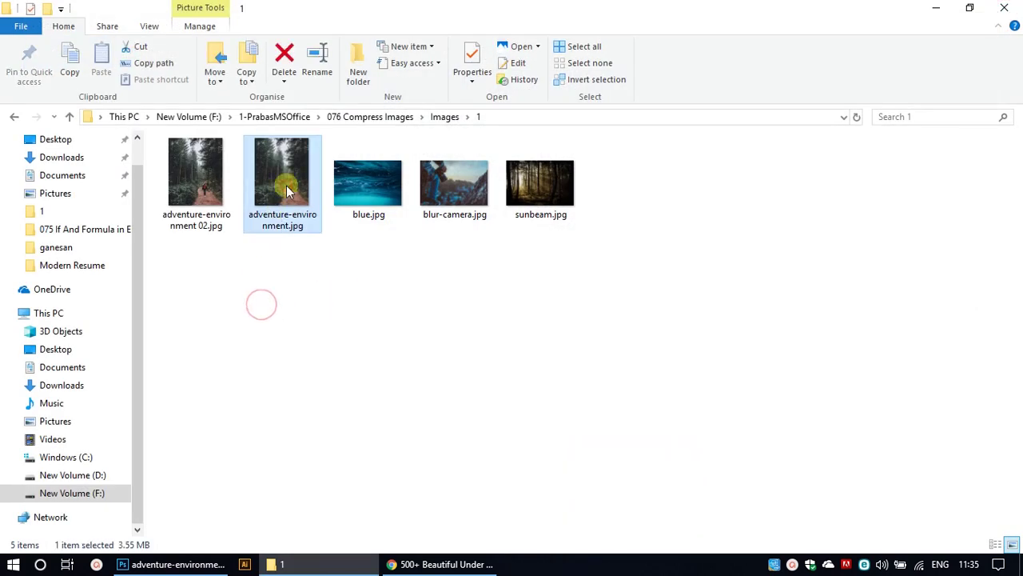
click(197, 565)
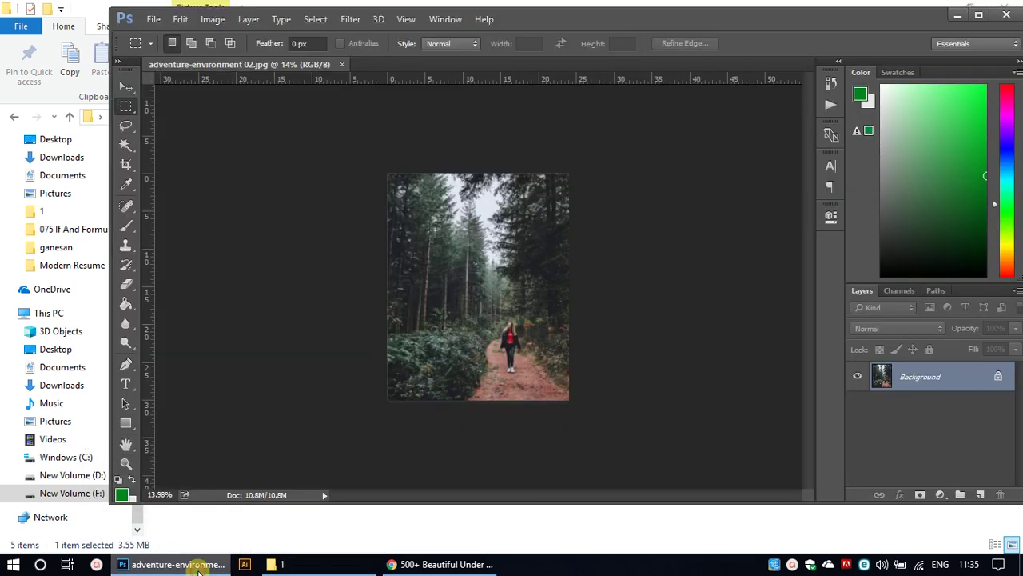
click(342, 65)
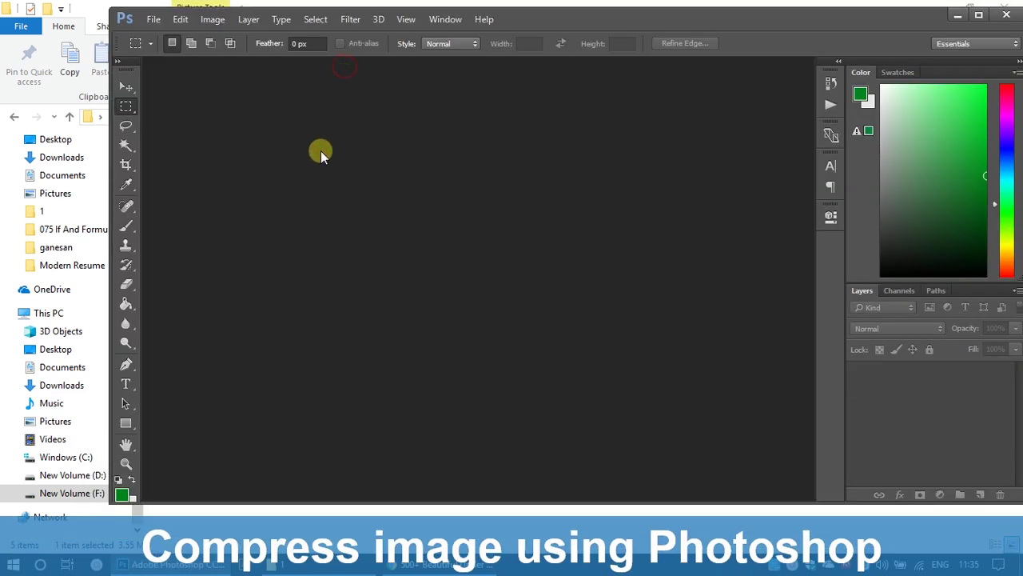
key(alt+Tab)
drag(268, 183, 300, 259)
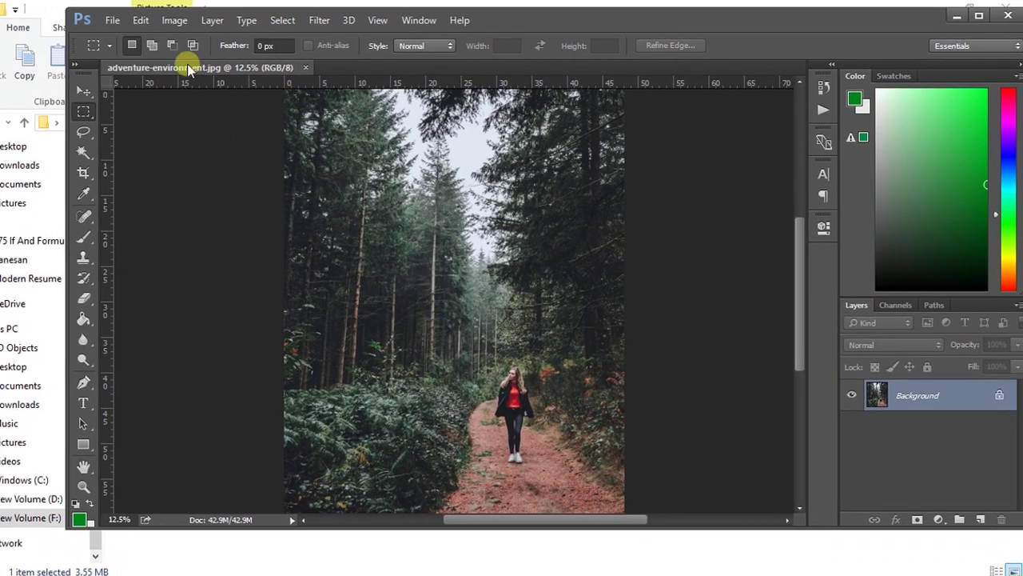
click(120, 23)
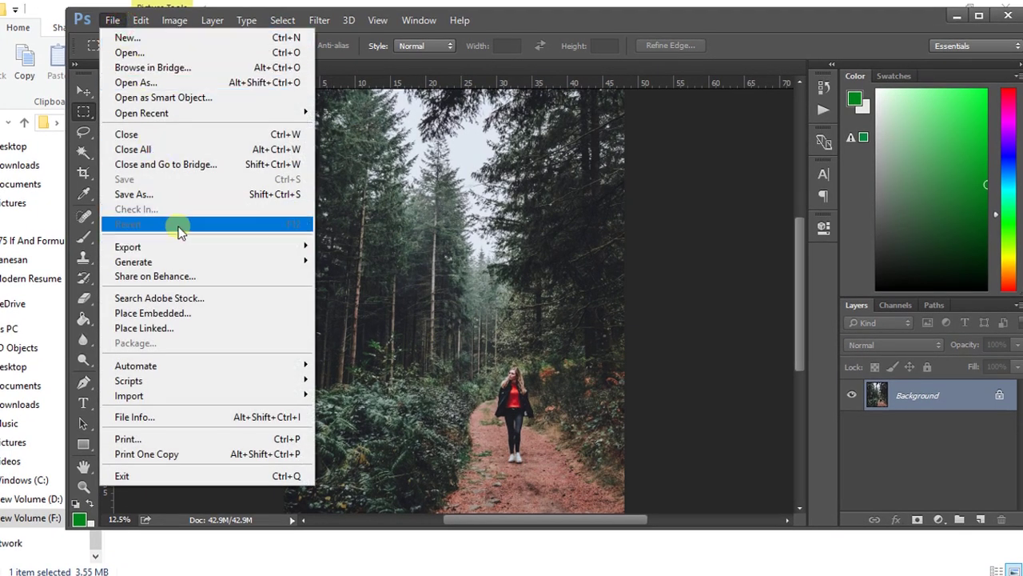
mouse_move(187, 245)
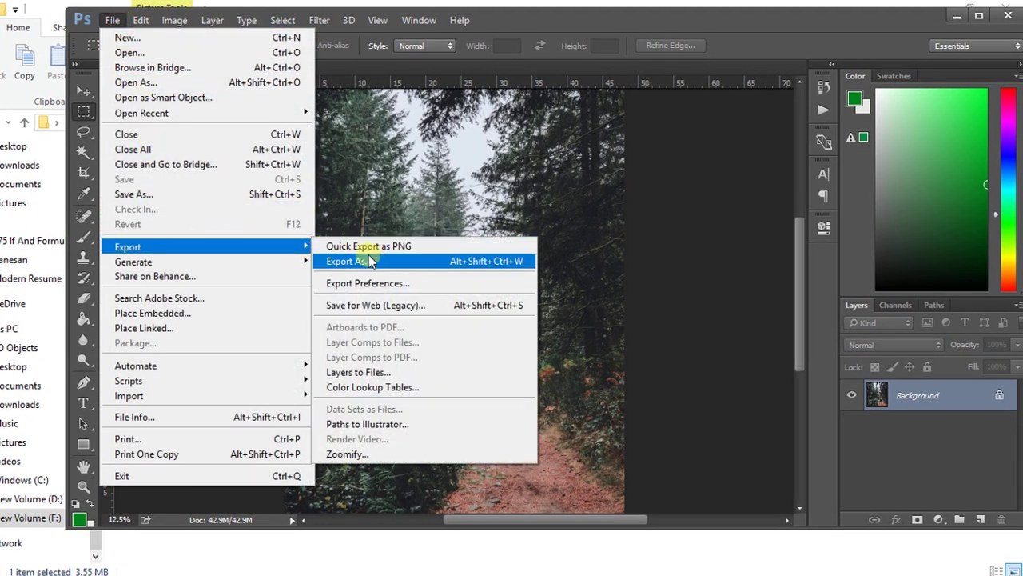
Step: In Save for Web (Legacy), set the copy to 25% (866 x 1082 px) at JPEG Medium quality 30
click(348, 305)
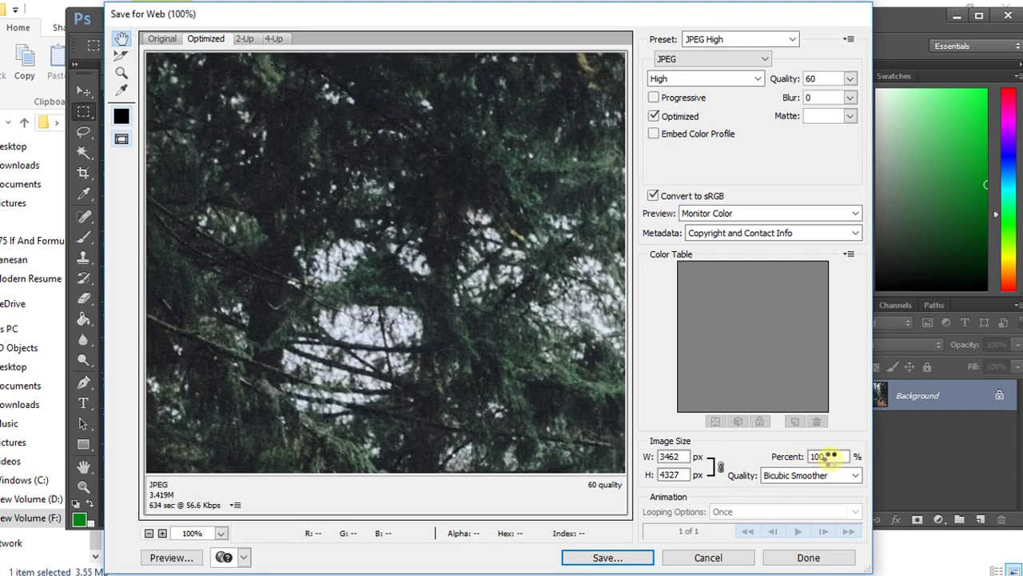
click(827, 455)
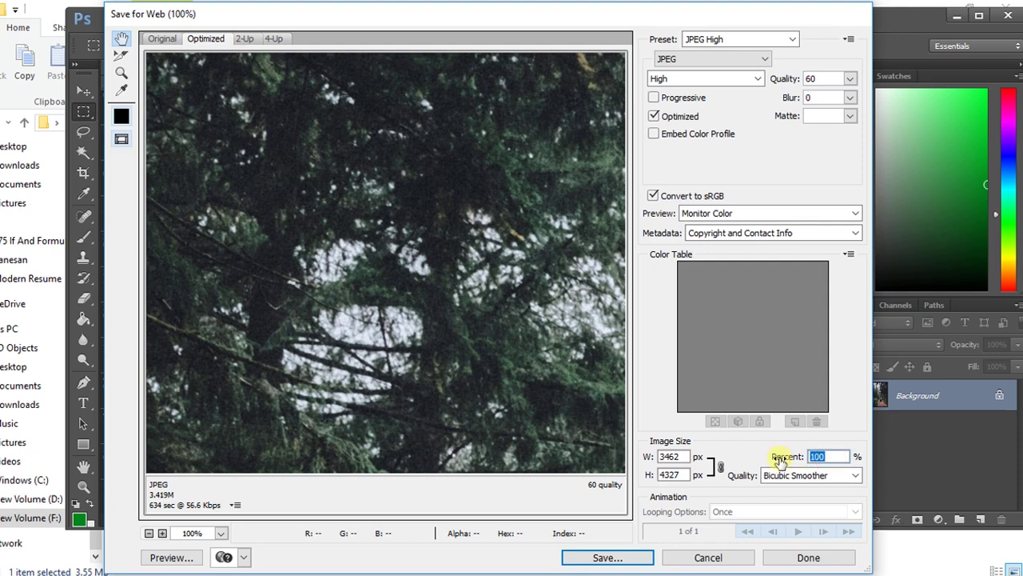
text(50)
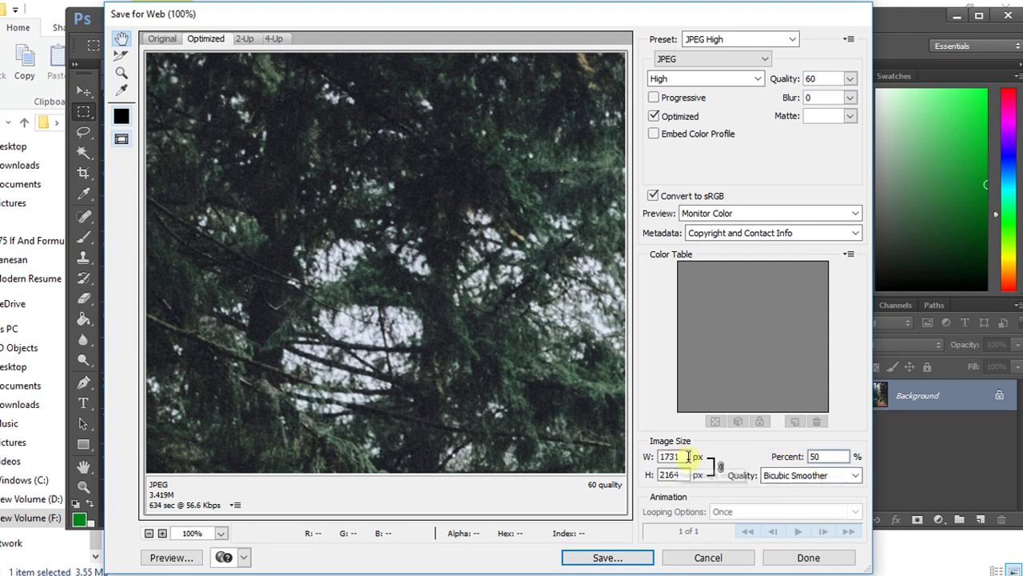
click(827, 456)
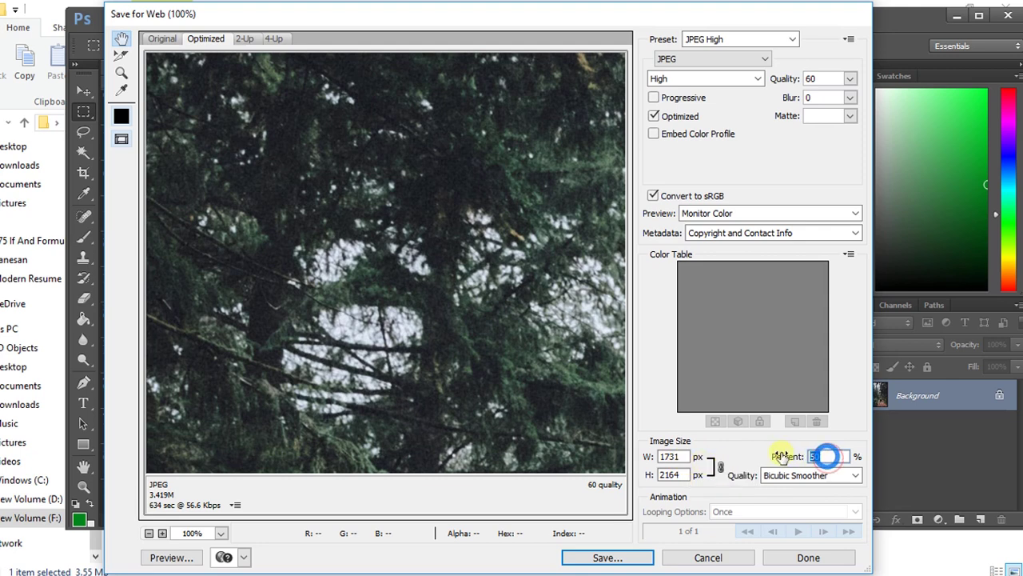
text(25)
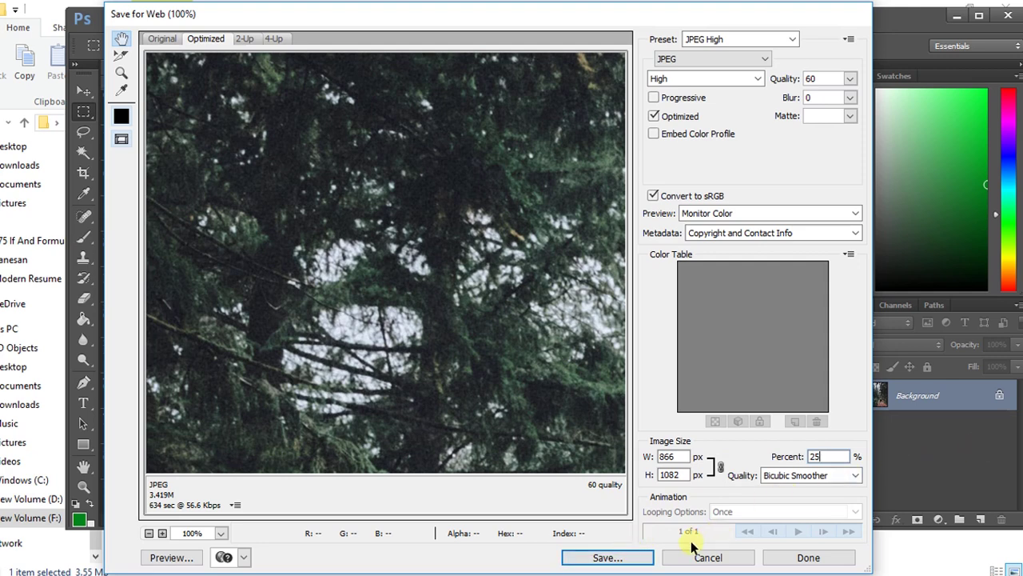
click(750, 78)
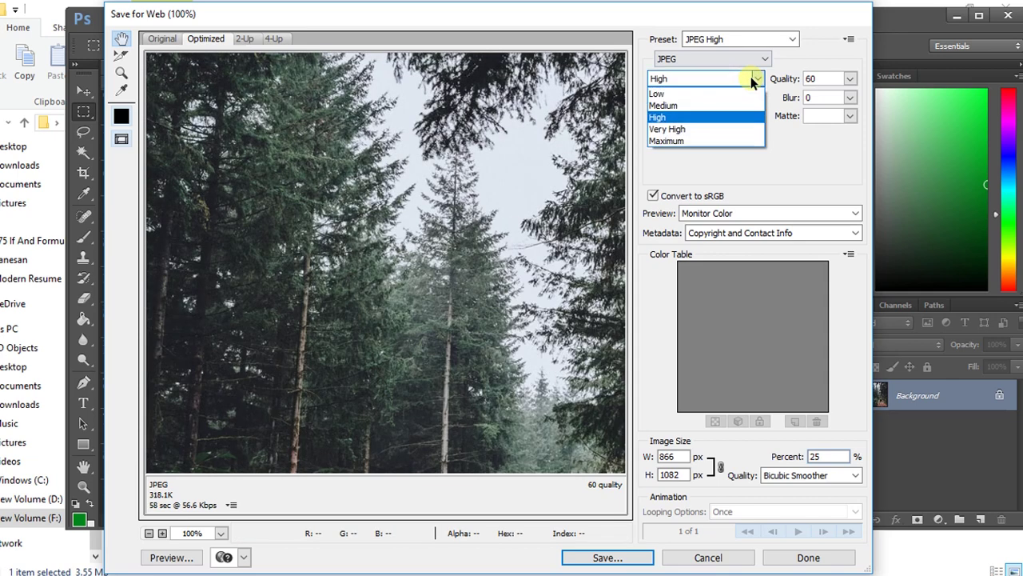
click(729, 104)
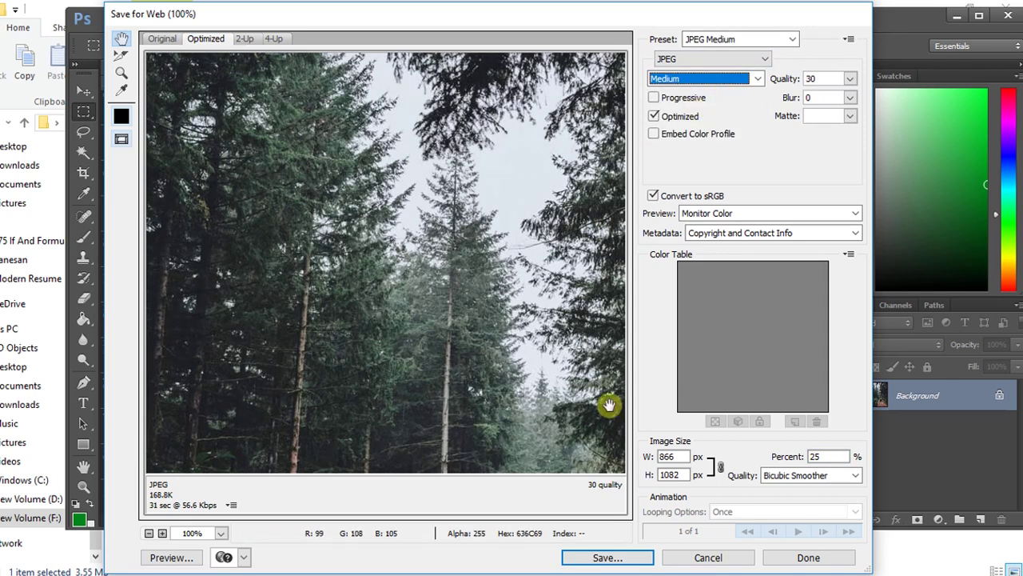
Step: Save the 25% web copy as adventure-environment 03.jpg in the originals' folder
click(608, 558)
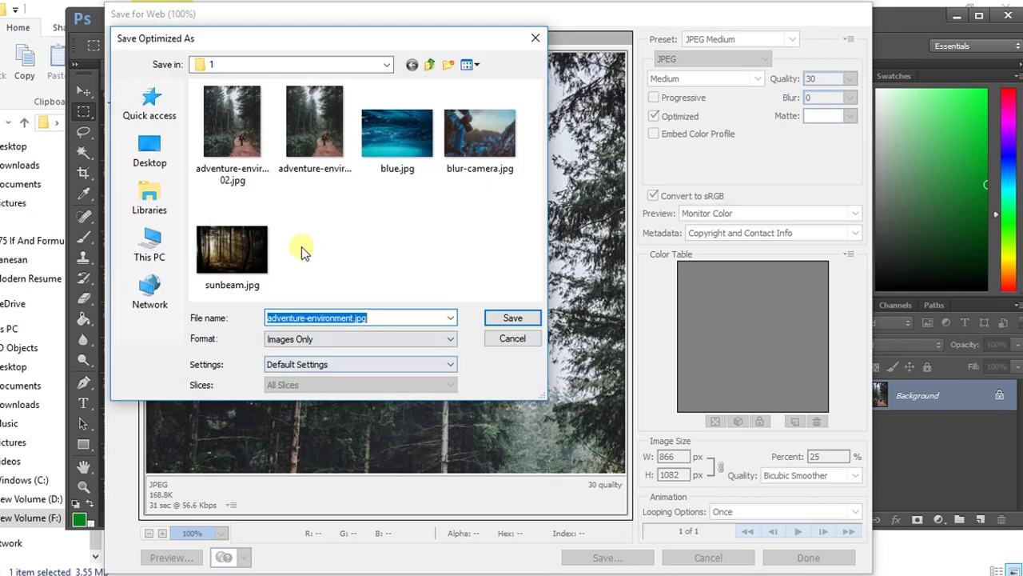
click(234, 136)
click(359, 318)
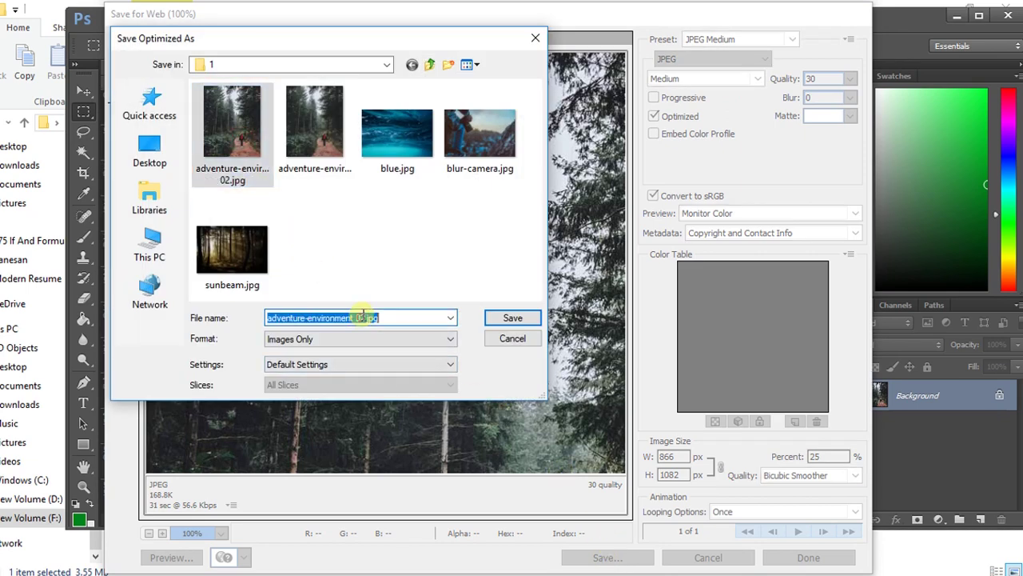
click(365, 318)
key(BackSpace)
key(Return)
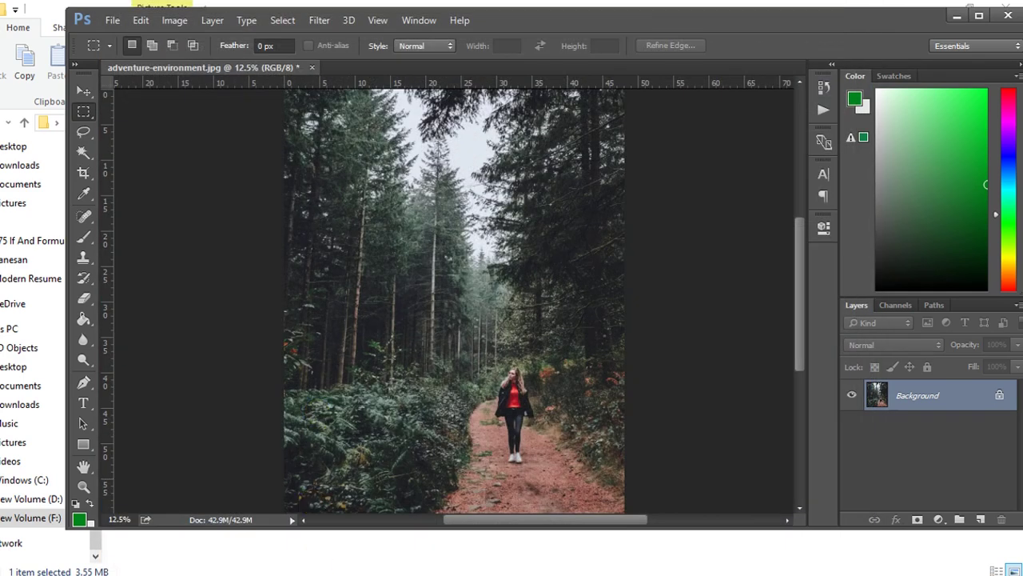
Step: Compare adventure-environment-03.jpg (866 x 1082, 169 KB) with the 675 KB 02 copy in File Explorer
click(320, 571)
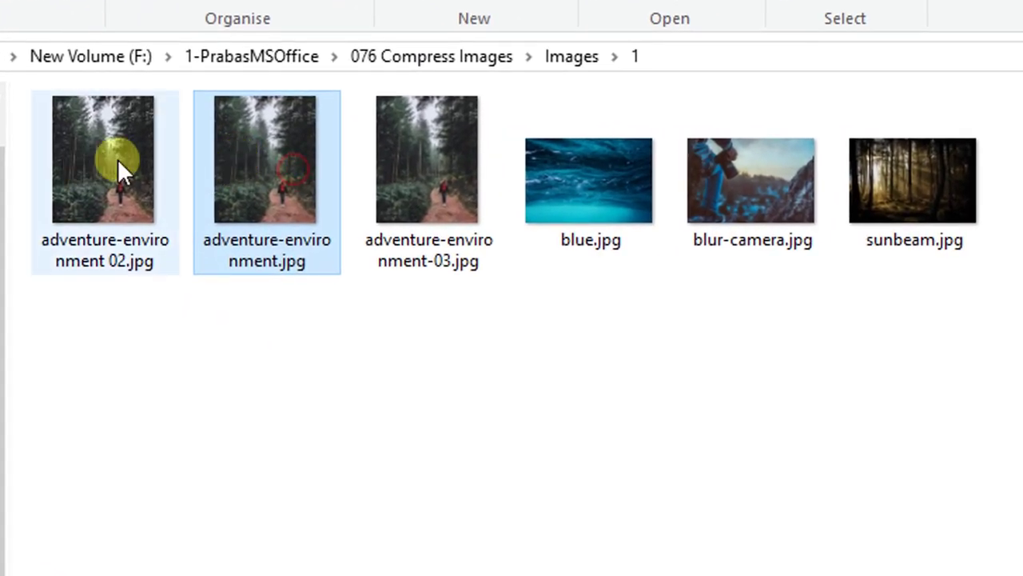
mouse_move(82, 154)
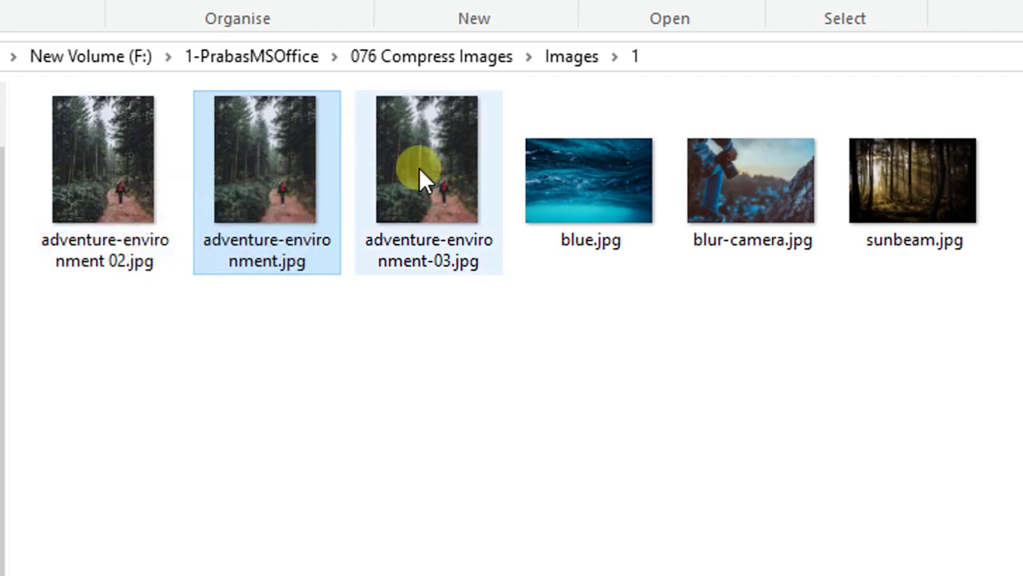
mouse_move(419, 167)
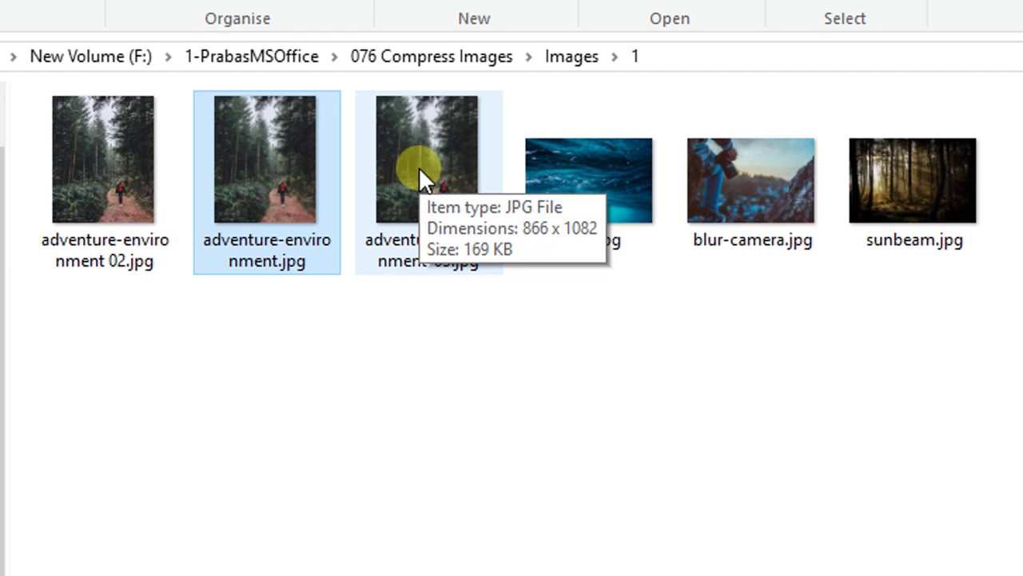
click(92, 189)
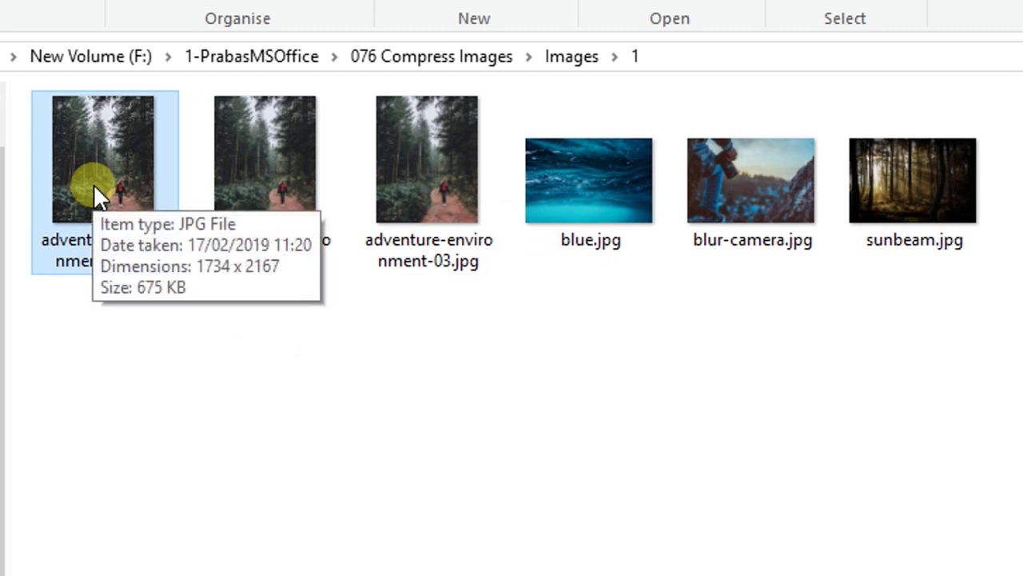
click(436, 157)
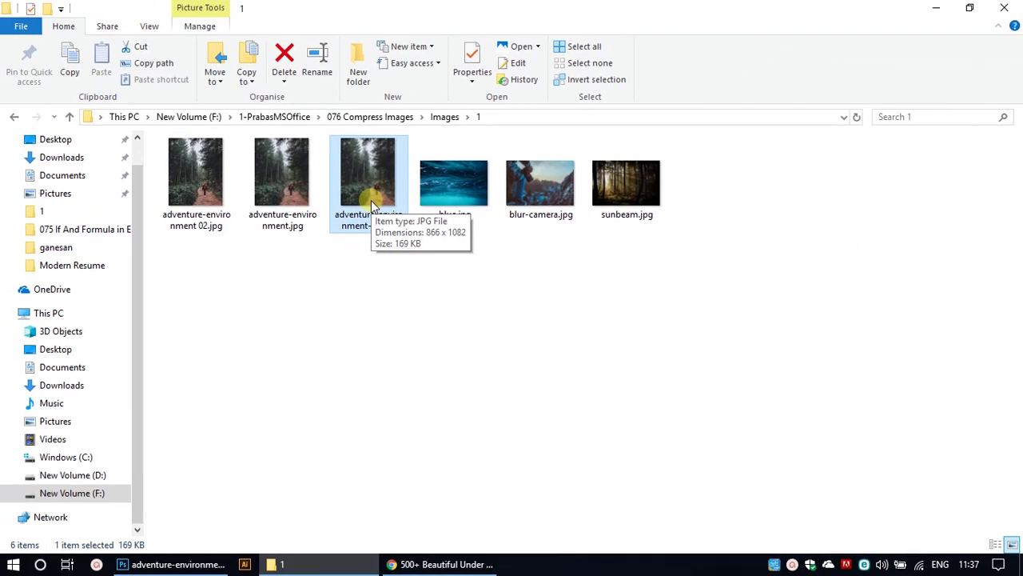
Step: Open the image in Photos, step through to the compressed copies, then close Photos
double_click(370, 199)
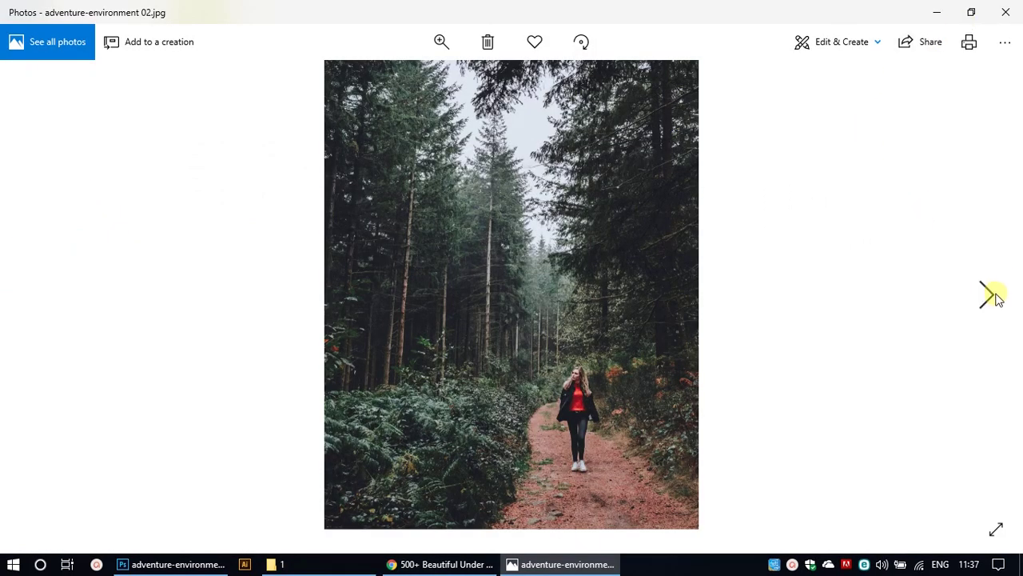
click(988, 292)
click(988, 293)
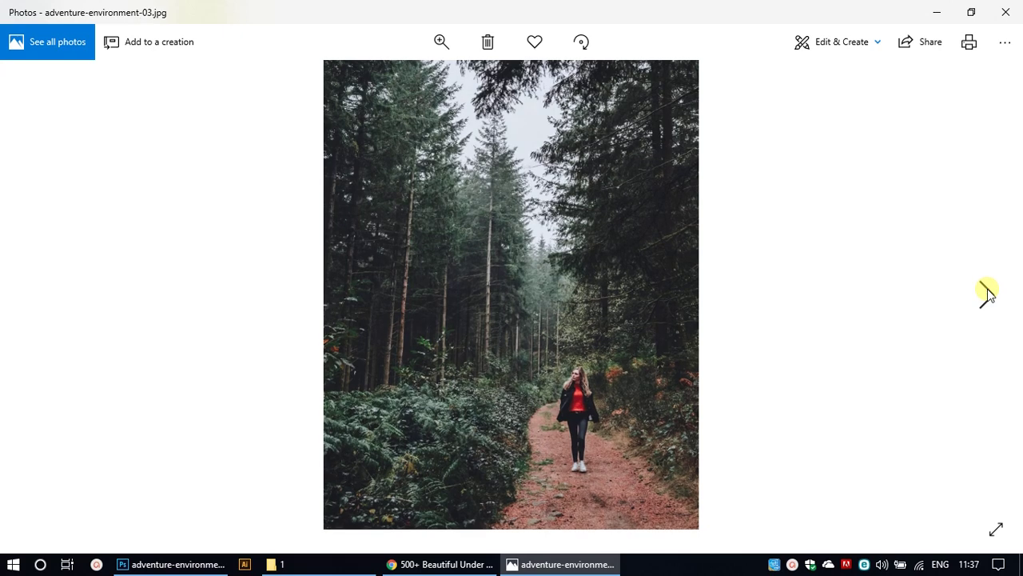
click(1009, 12)
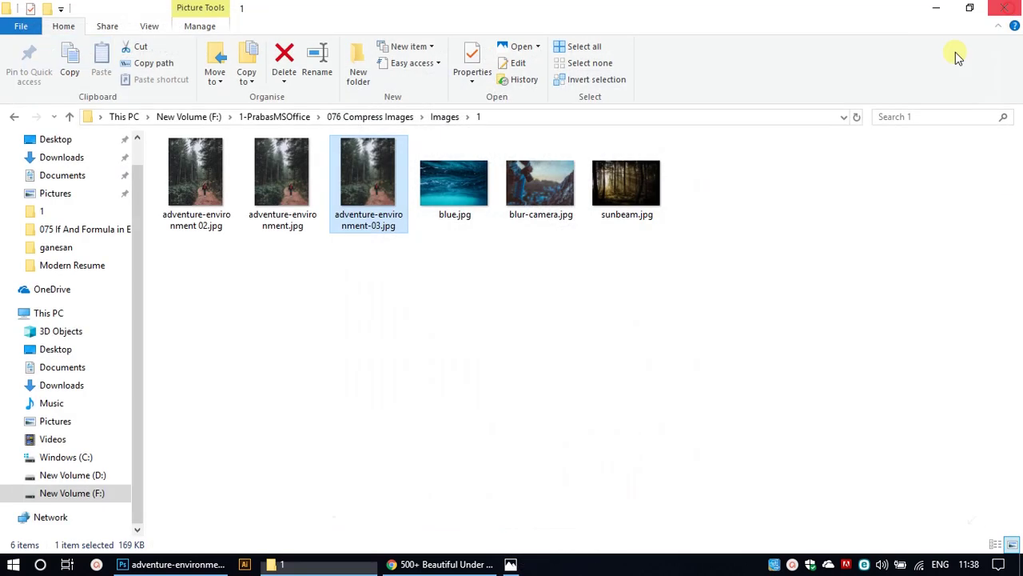
Step: Quit Photoshop without saving changes to the photo
drag(708, 273, 427, 134)
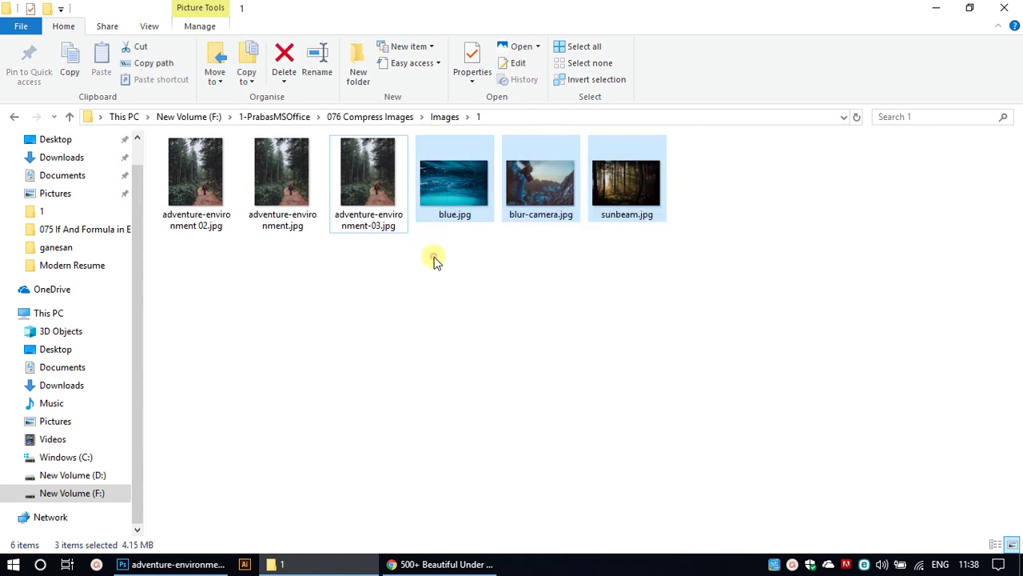
click(434, 258)
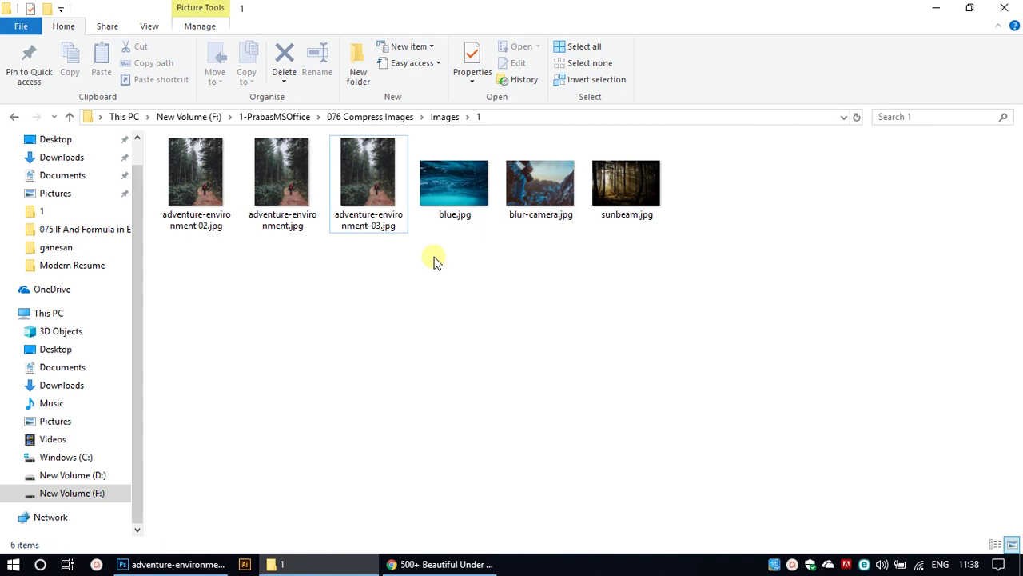
key(alt+Tab)
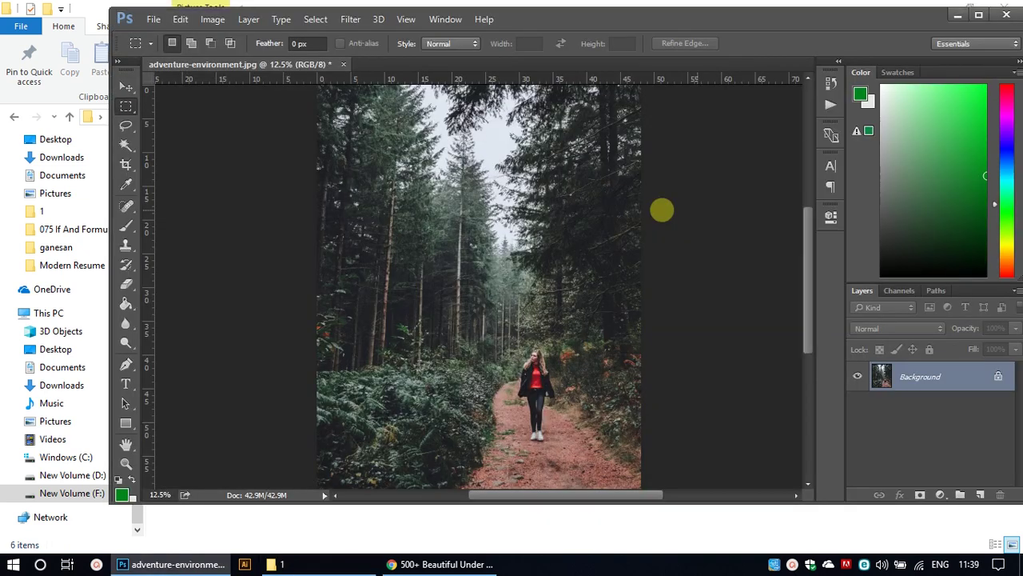
click(1006, 18)
click(570, 215)
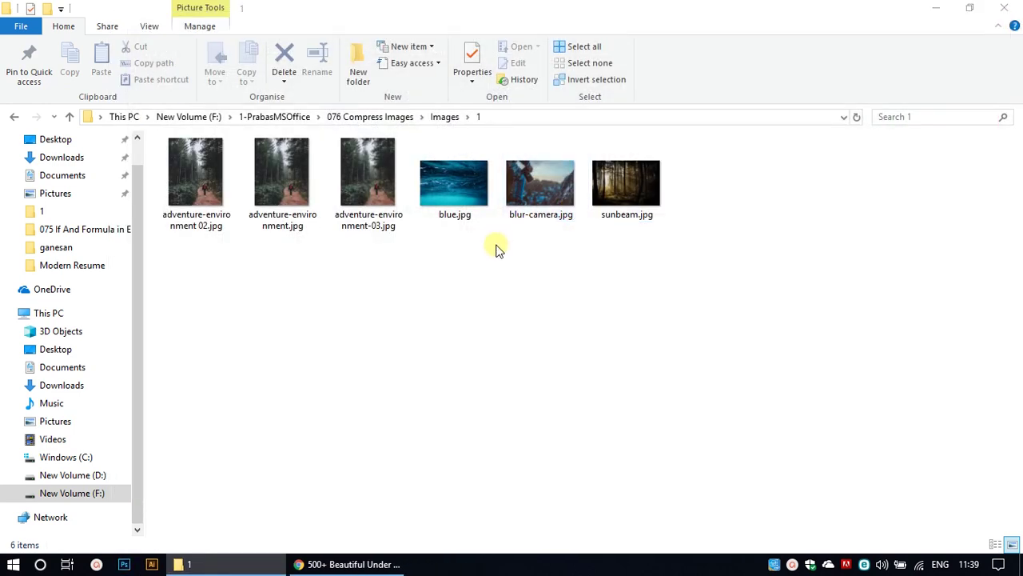
Step: Search Google for 'image compressor' in a new browser tab
click(372, 564)
click(382, 13)
text(image c)
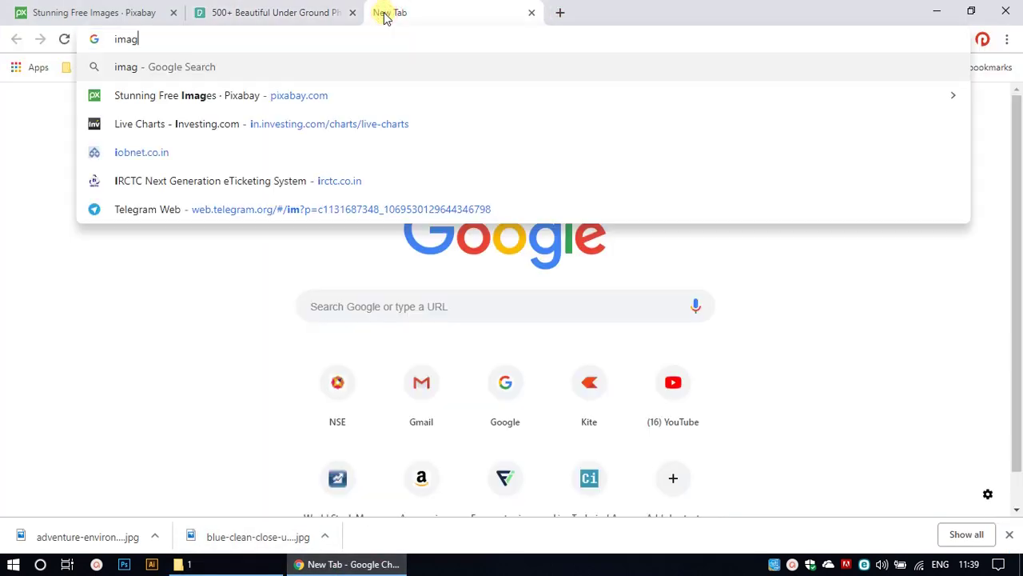
text(ompressor)
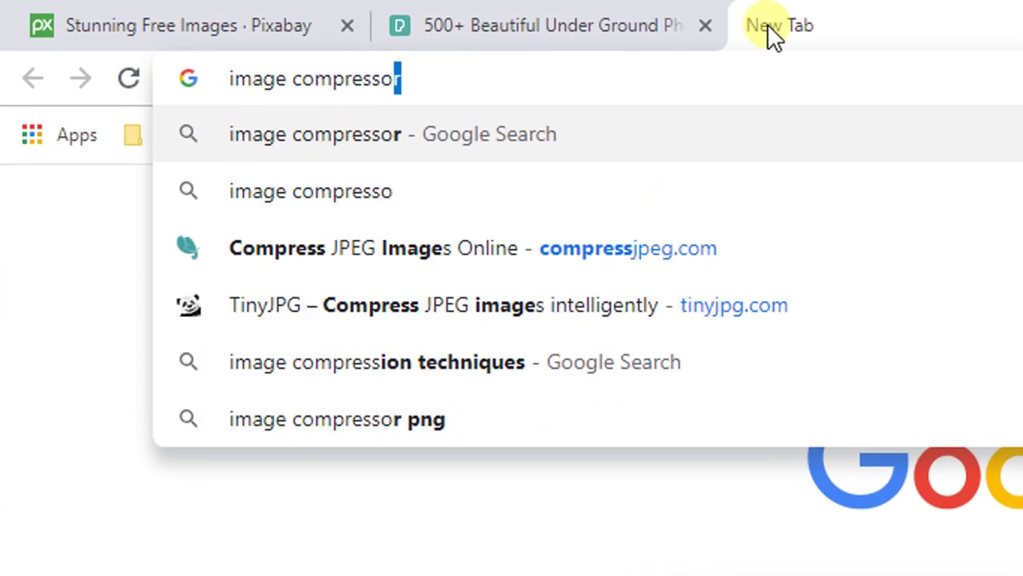
key(Return)
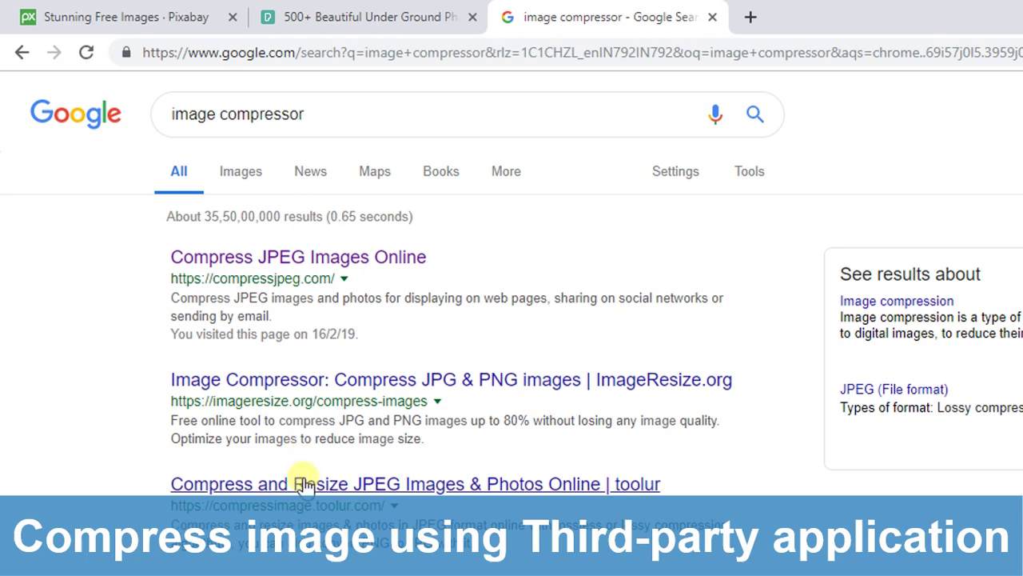
scroll(304, 483, down, 3)
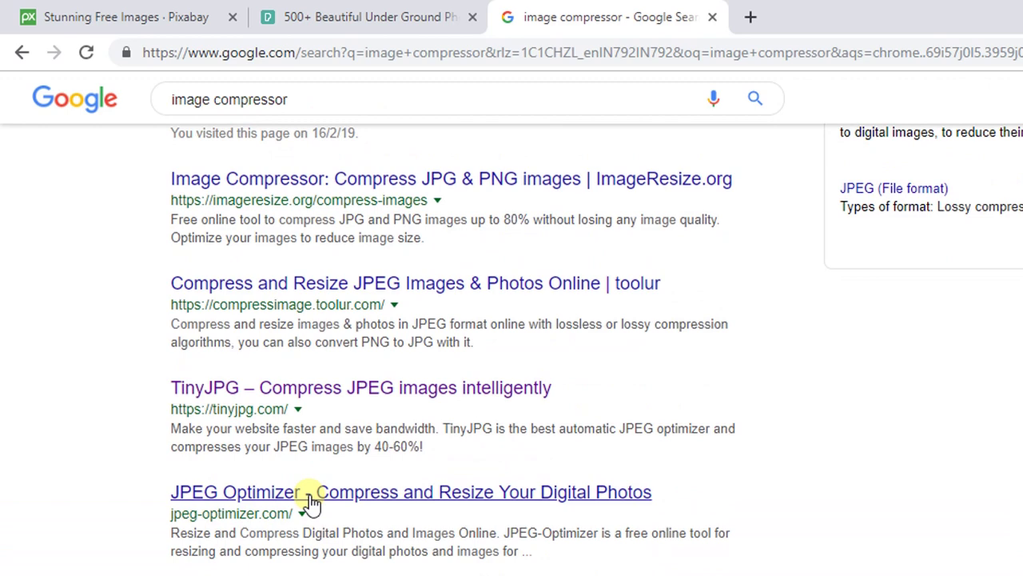
scroll(307, 507, up, 3)
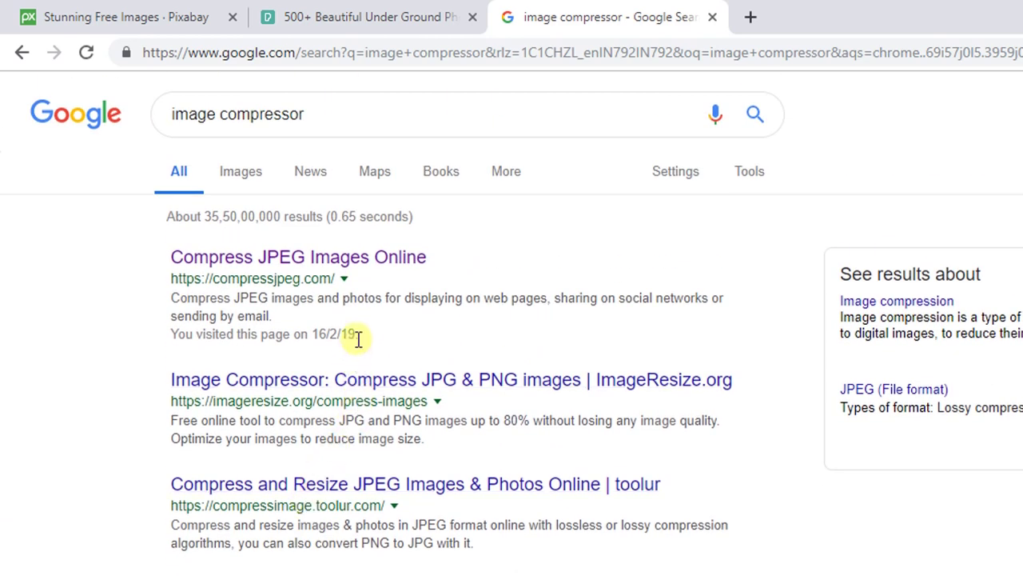
Step: Refine the search to 'online image compressor' and open the toolur result in a new tab
drag(357, 336, 178, 300)
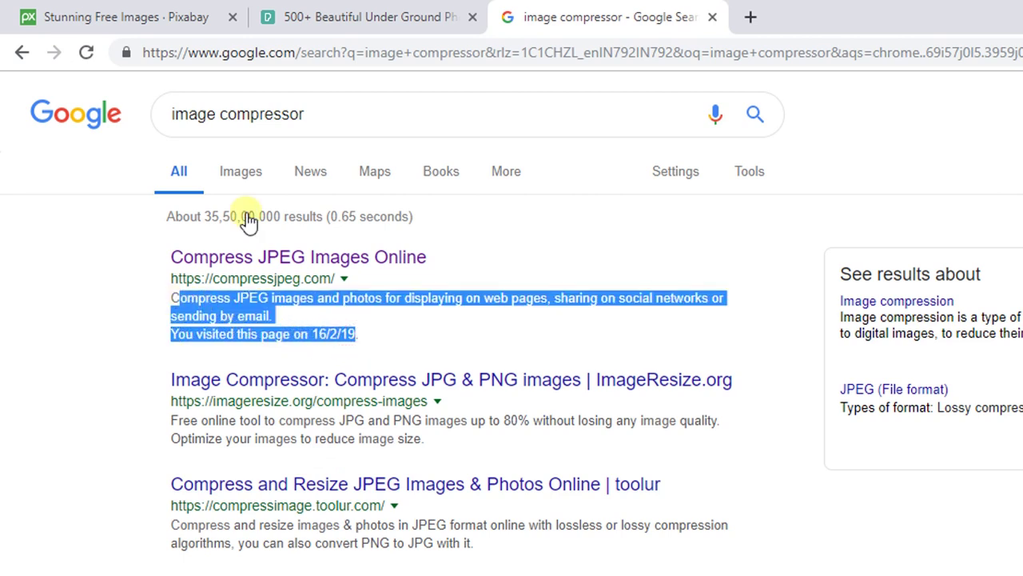
triple_click(341, 113)
key(Home)
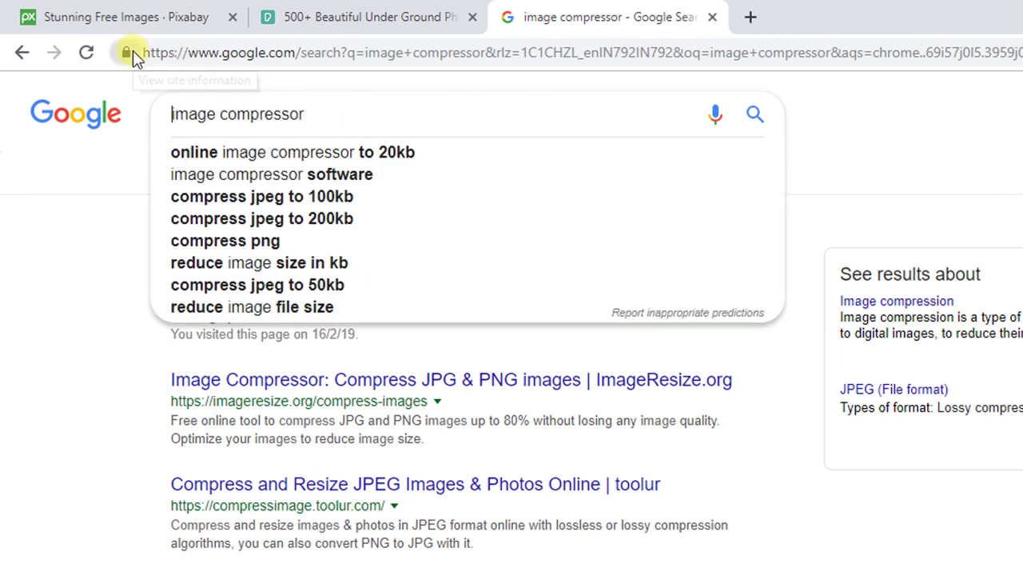
text(online)
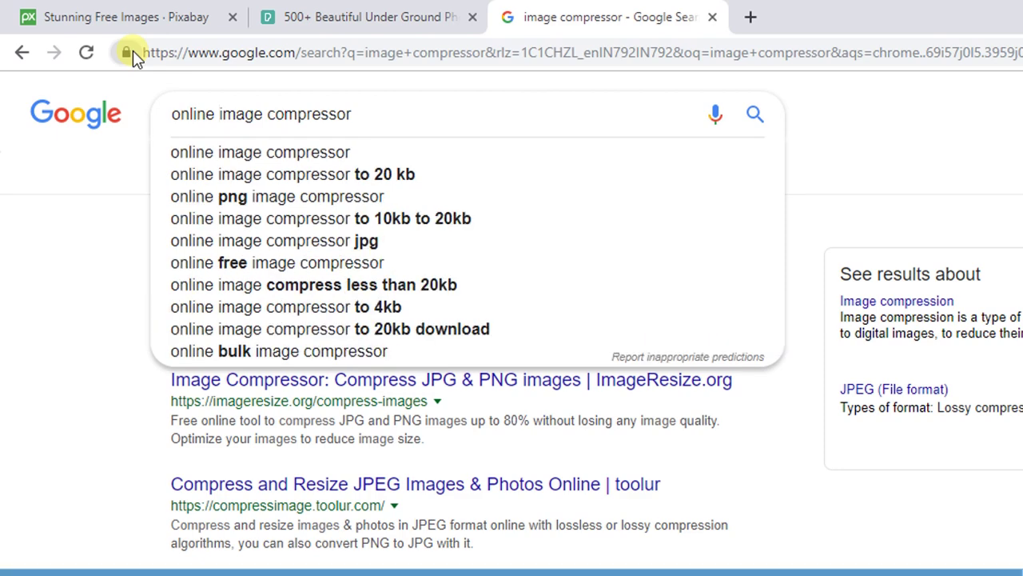
key(Return)
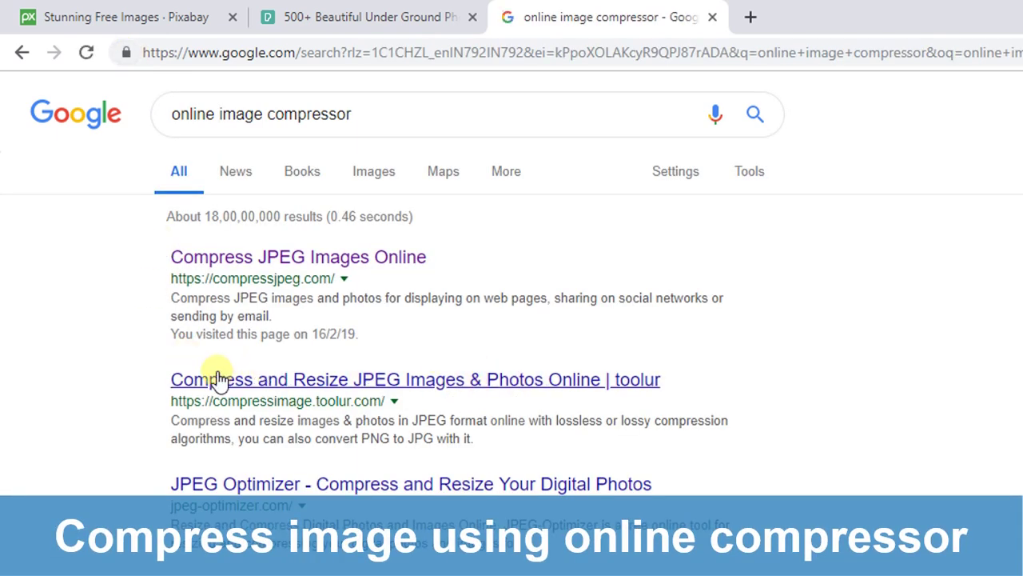
drag(242, 383, 500, 378)
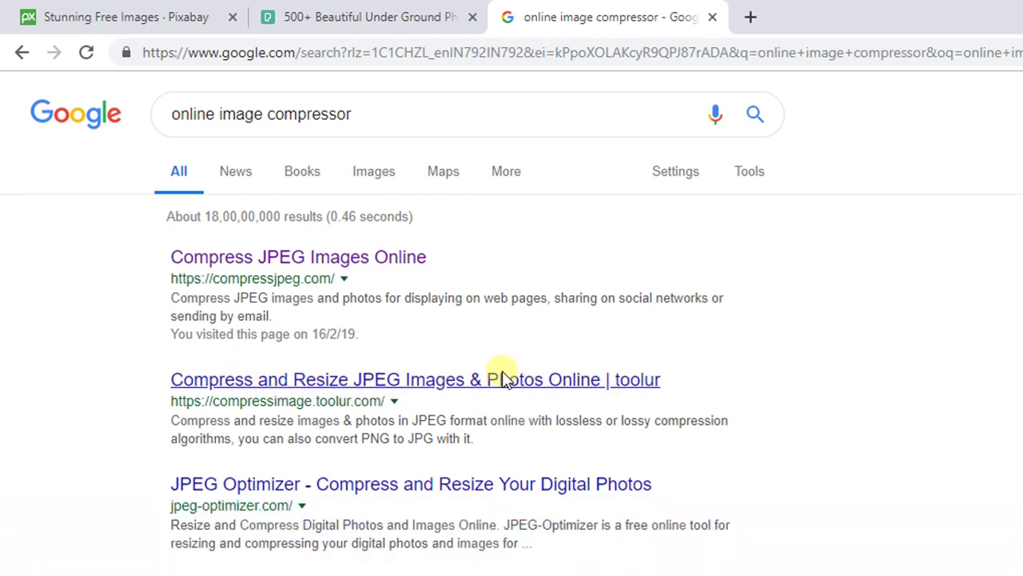
click(828, 17)
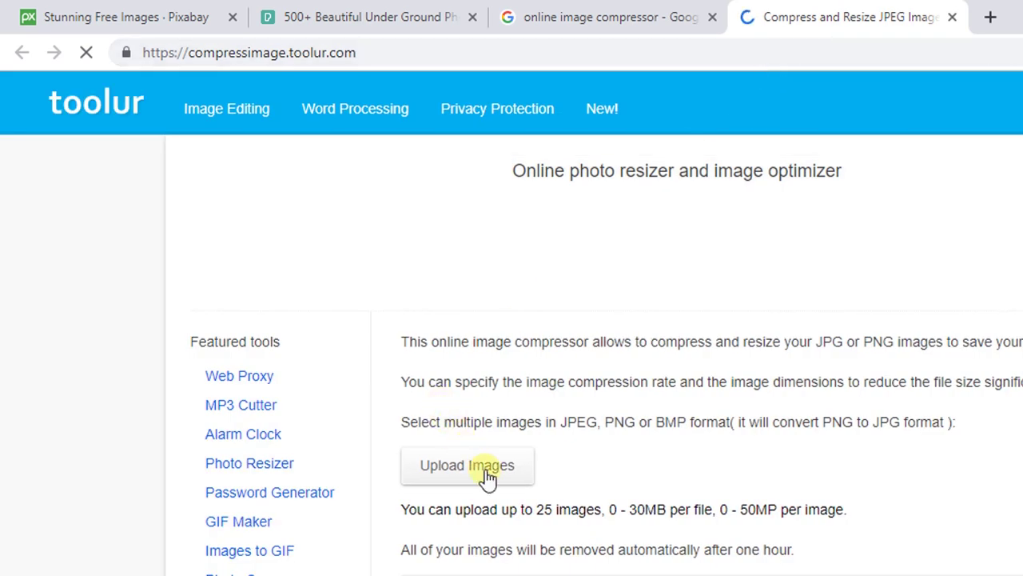
Step: Scroll down the toolur Image Compressor page to its description and compression options
scroll(486, 479, down, 2)
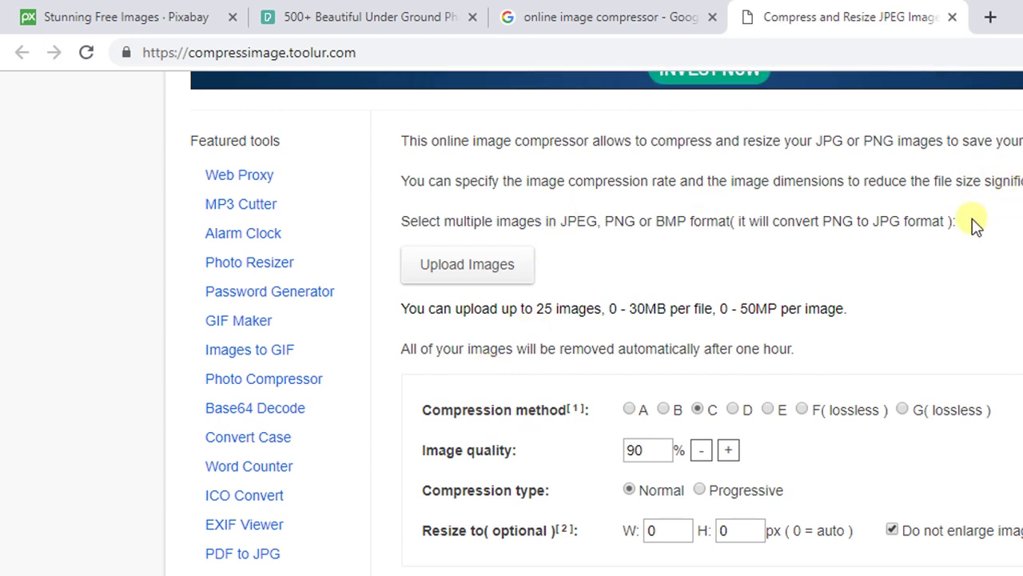
drag(958, 222, 401, 136)
click(403, 140)
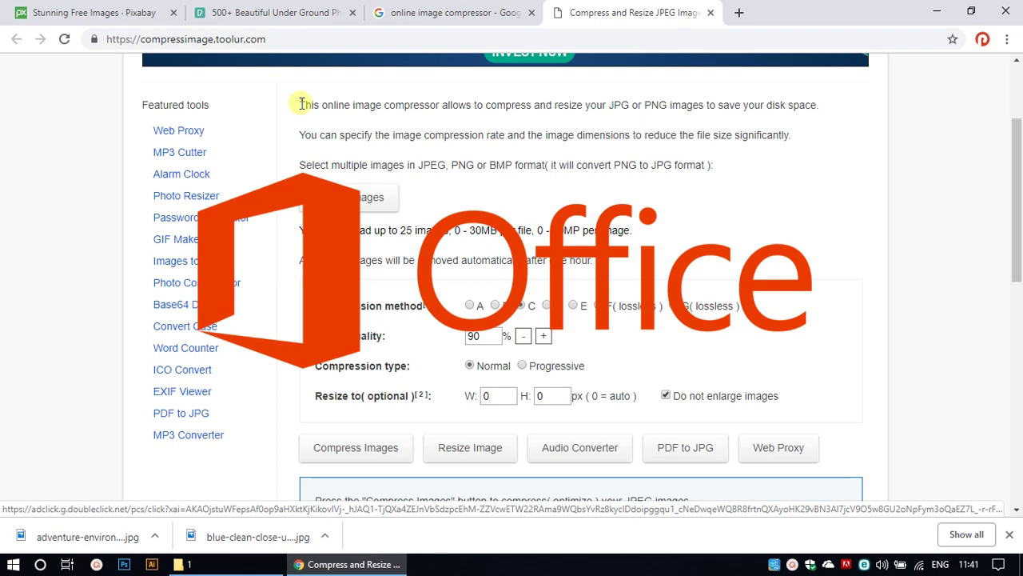
Step: Launch PowerPoint from the Start menu with a new blank presentation
scroll(171, 418, down, 10)
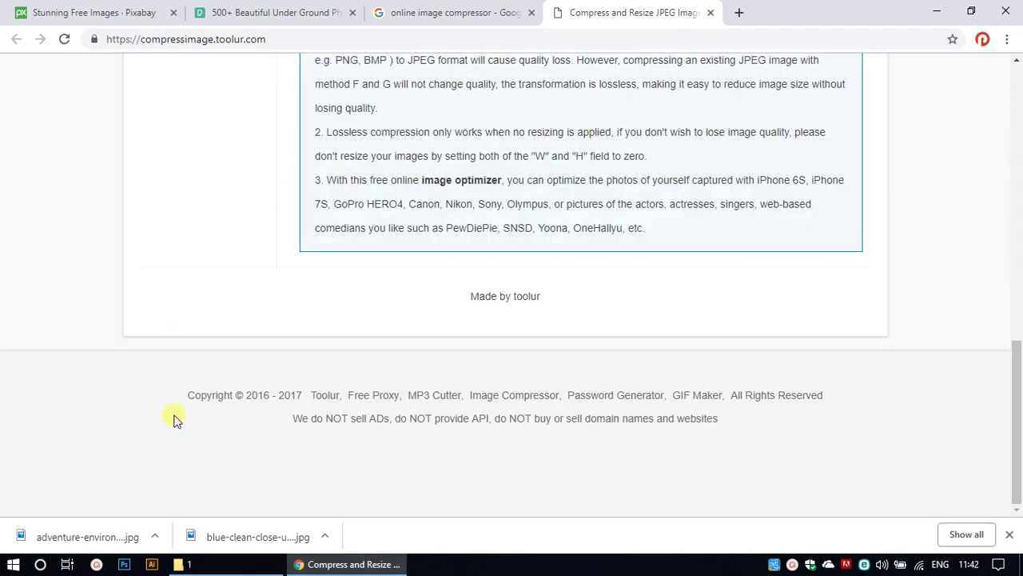
click(18, 564)
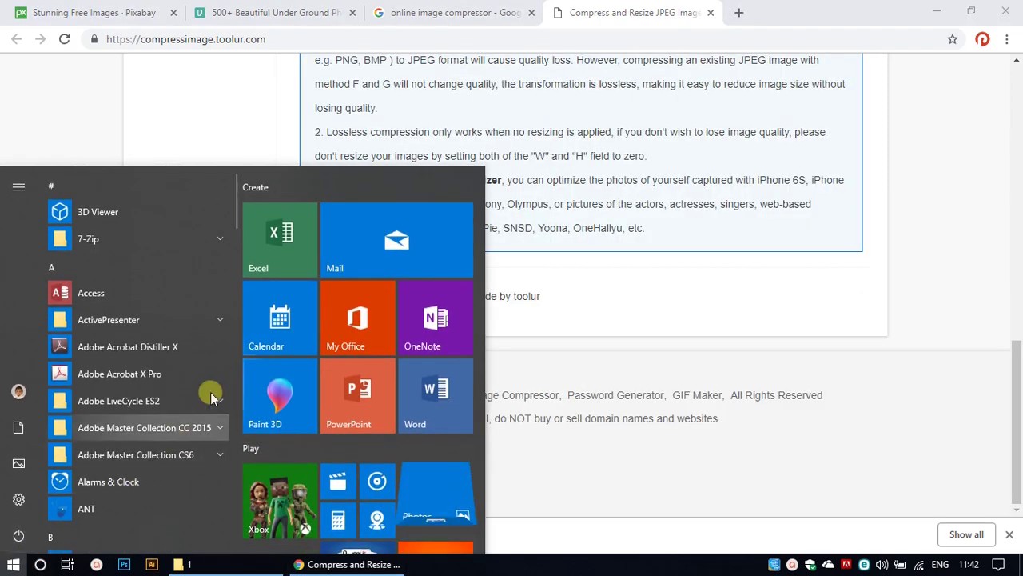
click(359, 404)
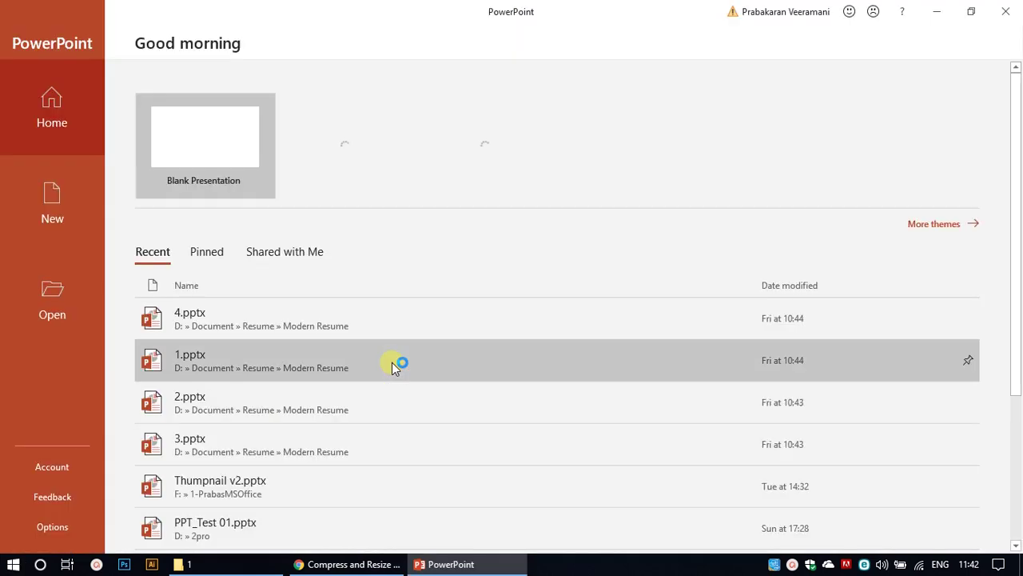
click(224, 138)
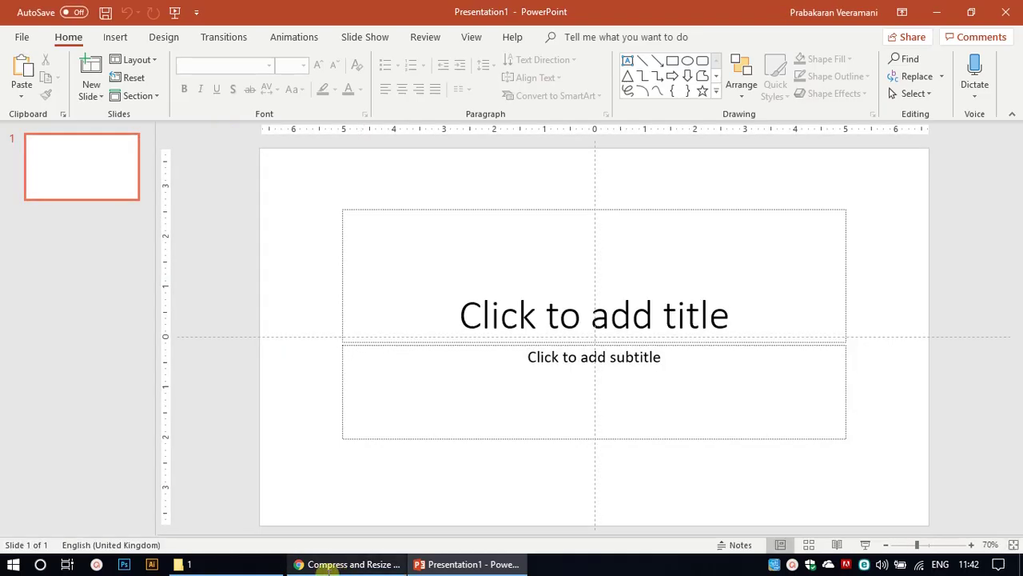
Step: Close Chrome and bring folder 1 forward, selecting the adventure-environment-03 copy
click(348, 564)
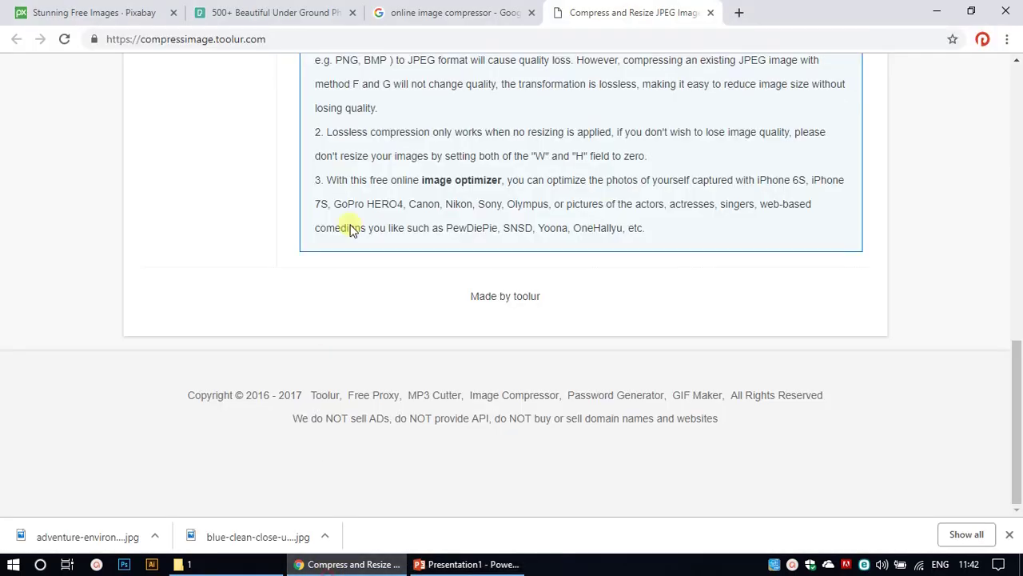
click(1007, 10)
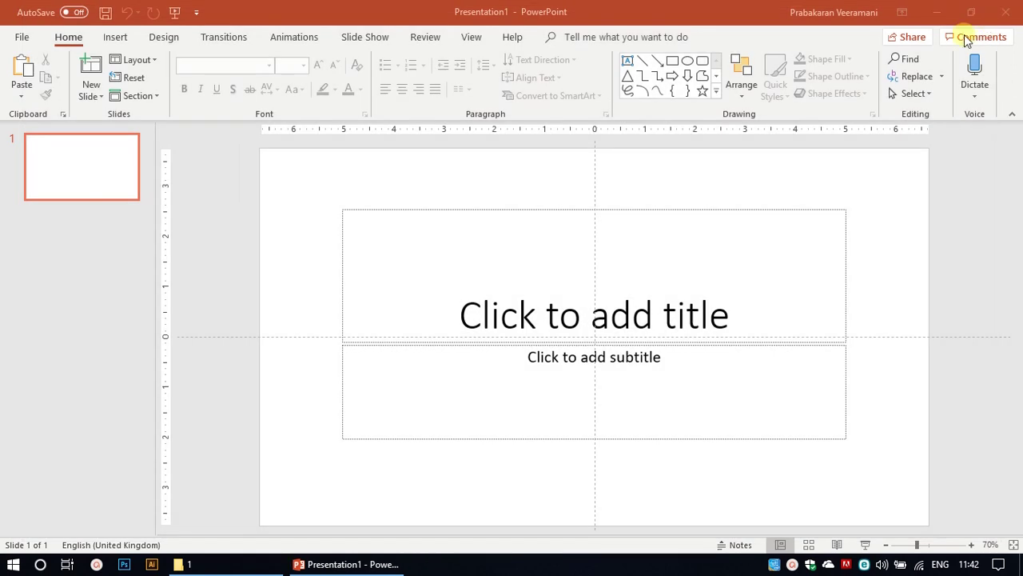
click(881, 190)
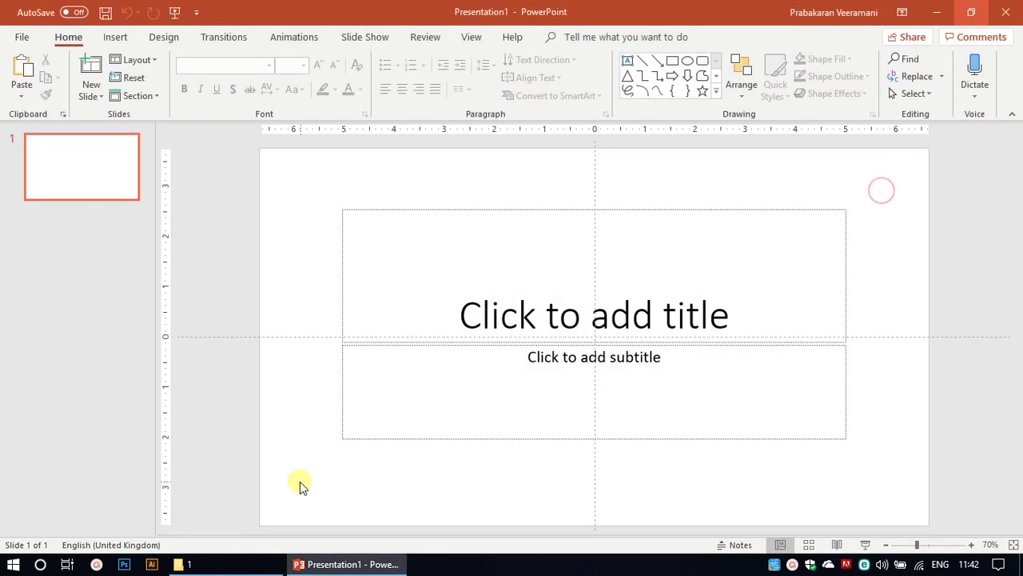
click(312, 277)
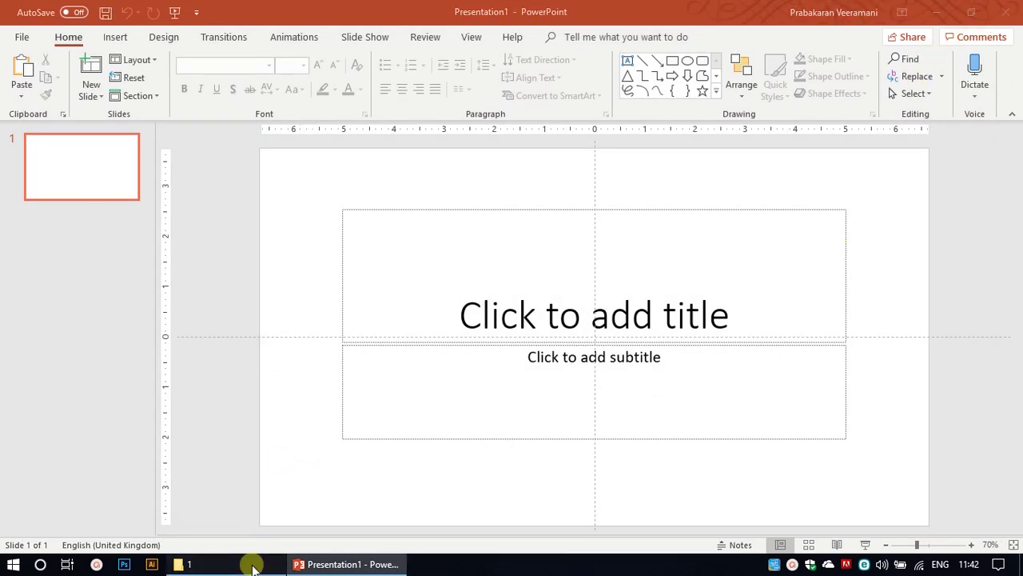
click(184, 563)
click(364, 186)
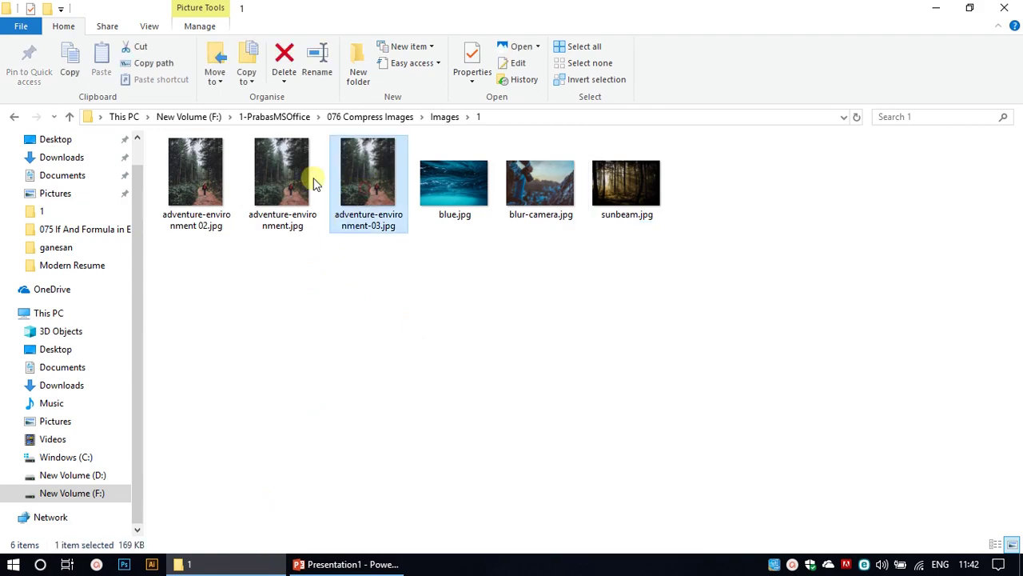
Step: Delete the adventure-environment 02 and 03 copies to the Recycle Bin
ctrl+click(228, 167)
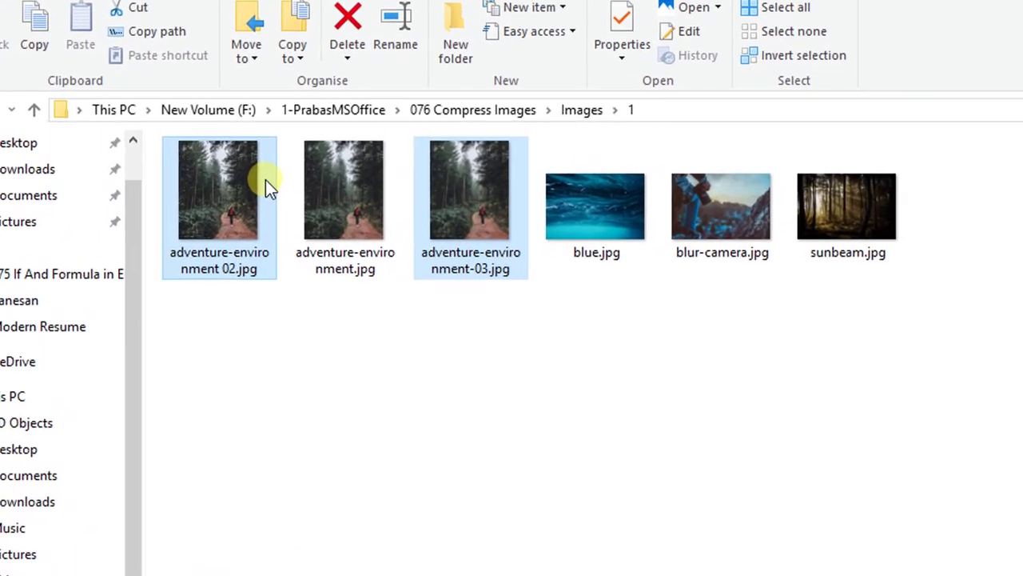
key(Delete)
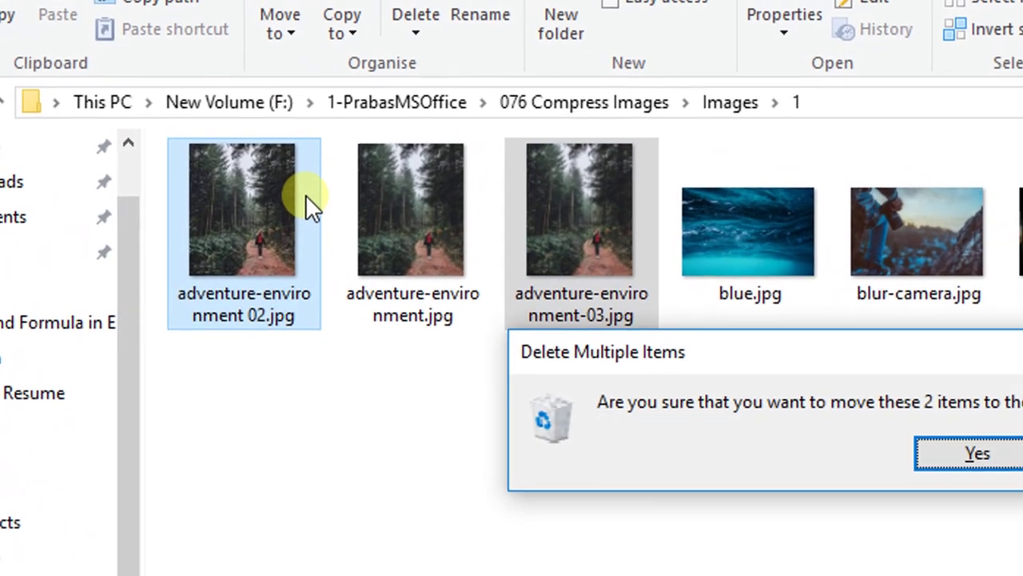
key(Return)
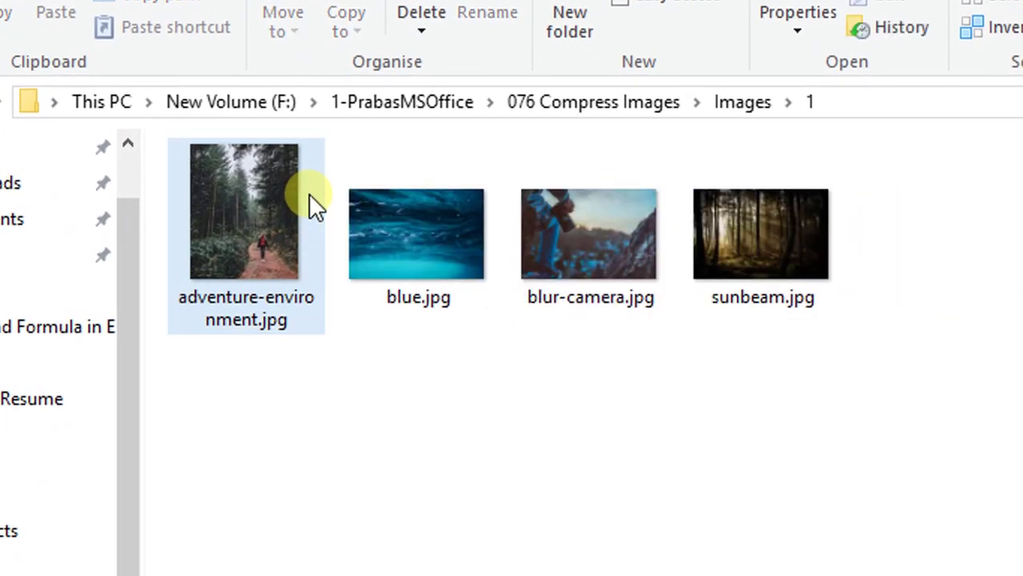
Step: Check each remaining photo's size and select all four to see the 7.70 MB total
drag(913, 400, 82, 100)
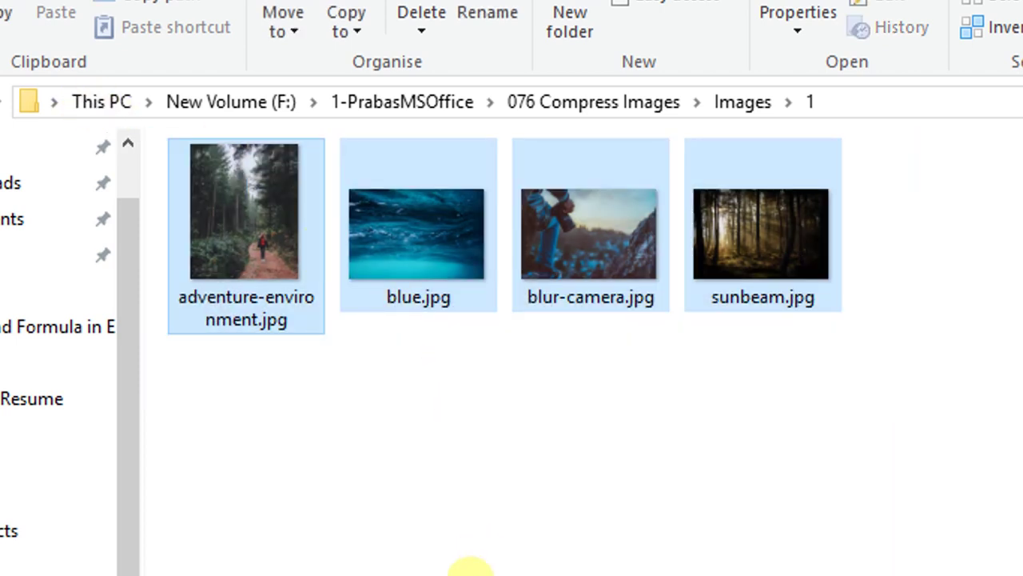
click(469, 570)
click(279, 416)
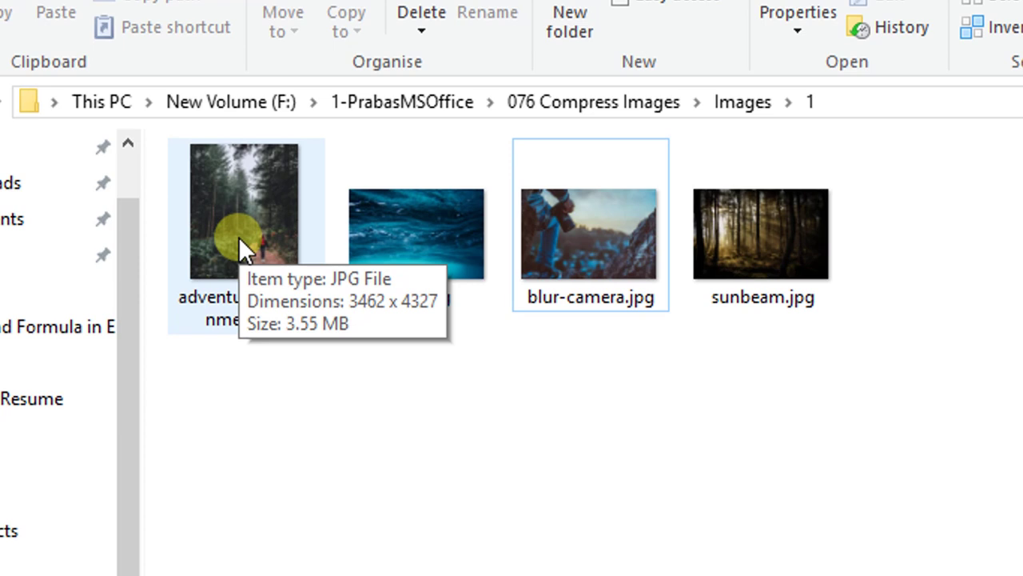
mouse_move(352, 239)
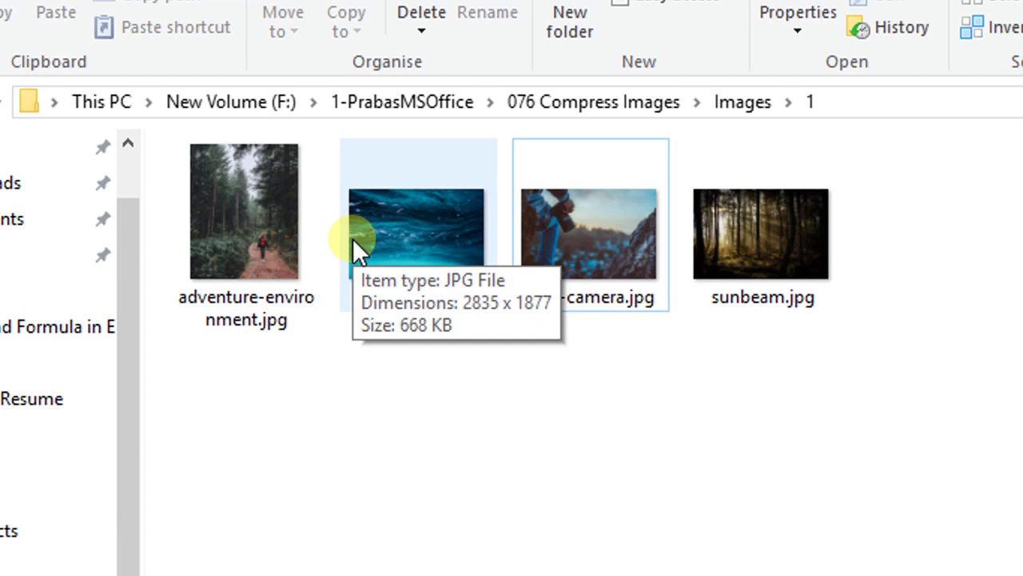
mouse_move(545, 226)
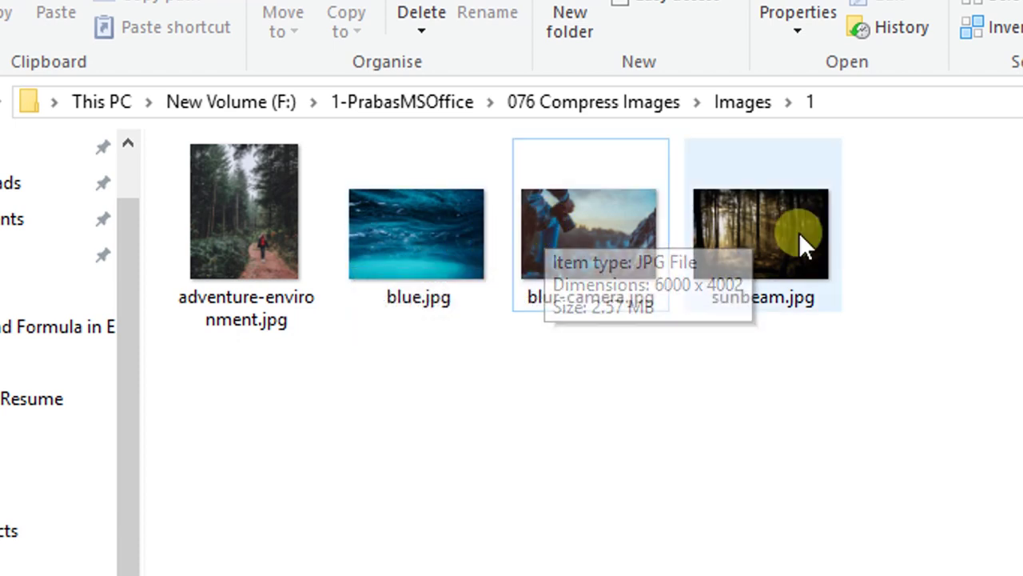
mouse_move(800, 234)
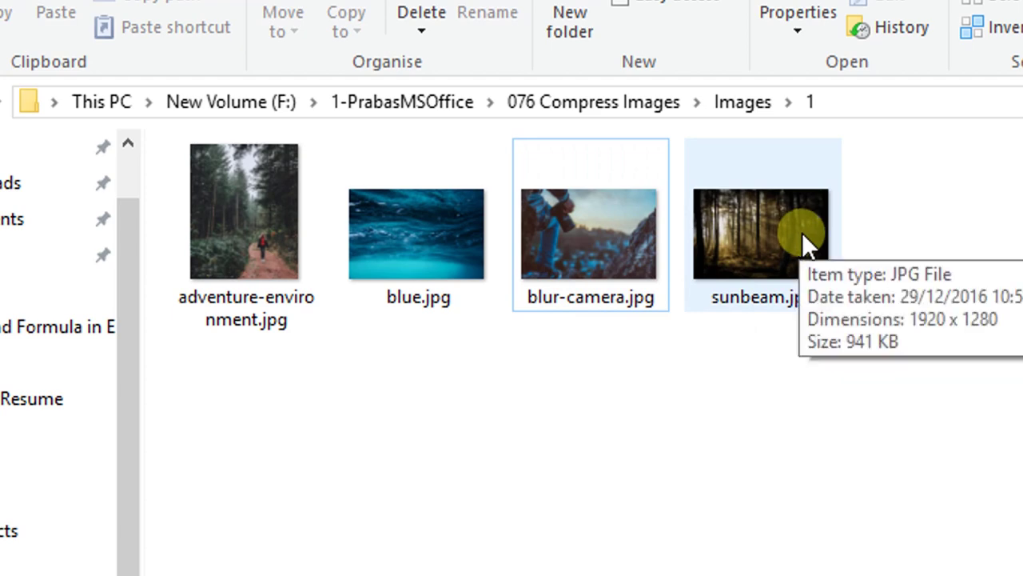
drag(958, 415, 337, 98)
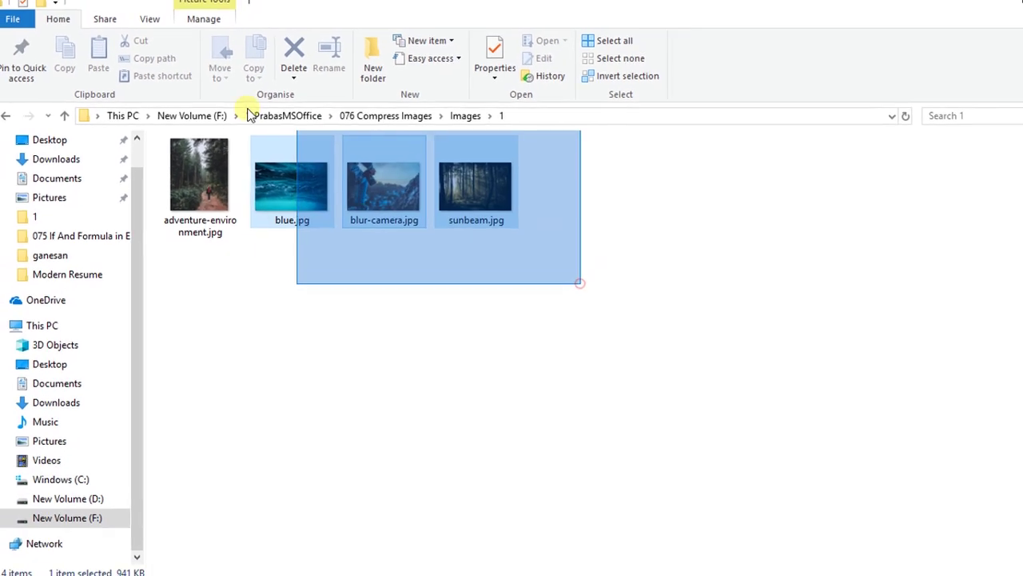
drag(248, 114, 160, 132)
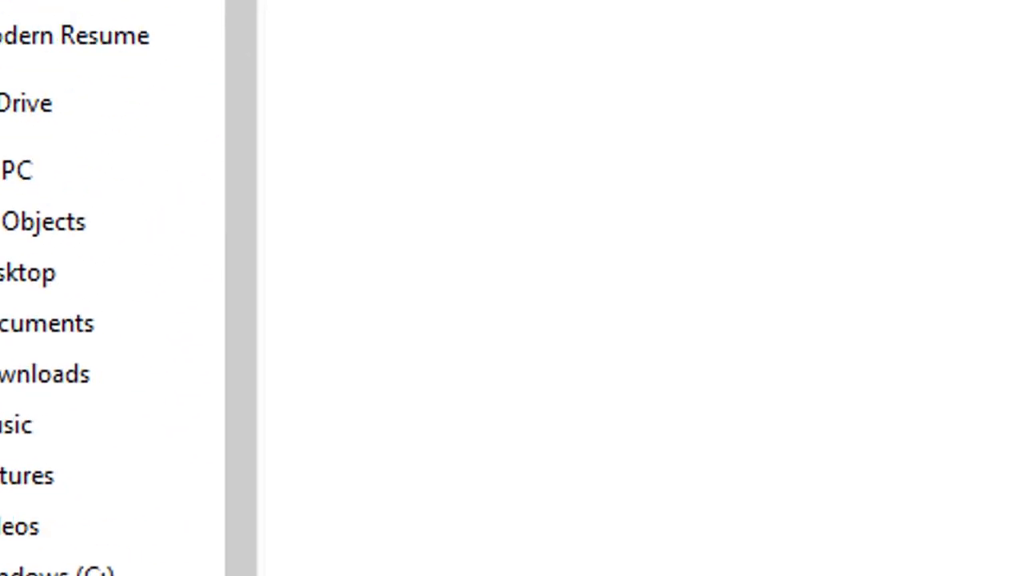
drag(959, 338, 110, 155)
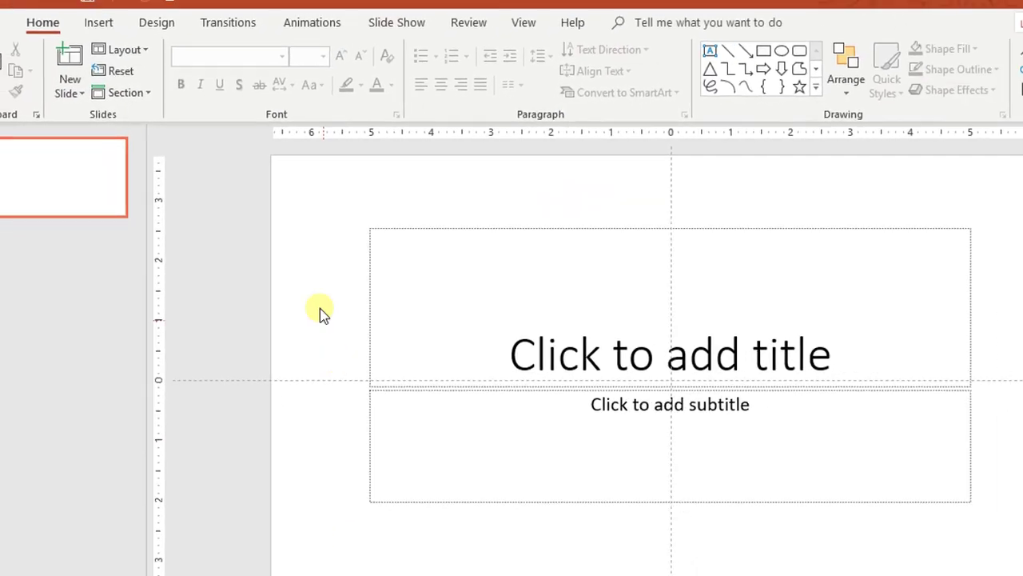
Step: Place adventure-environment.jpg's forest photo on slide 1
click(303, 292)
click(29, 140)
key(alt+Tab)
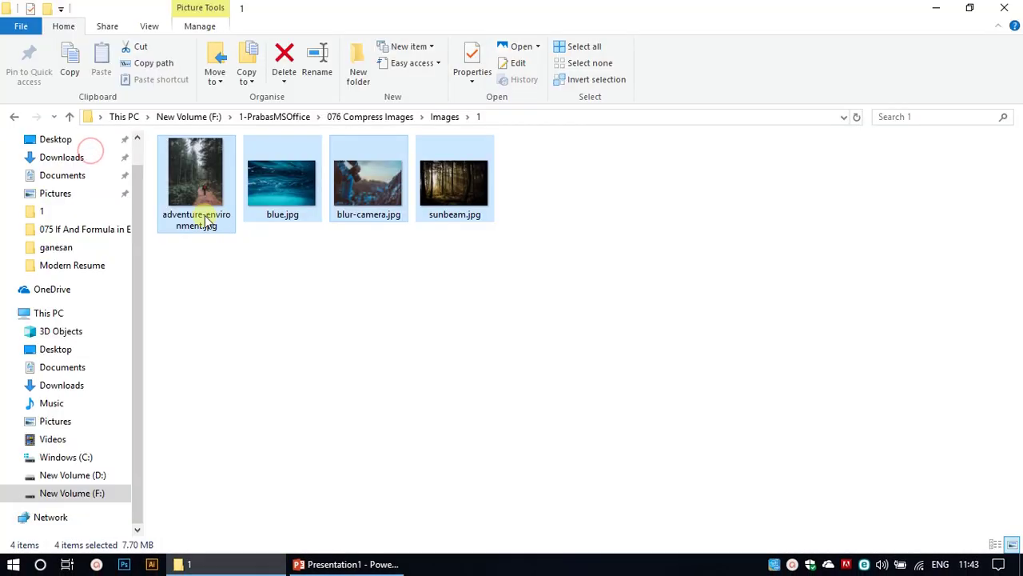
key(alt+Tab)
drag(206, 221, 190, 102)
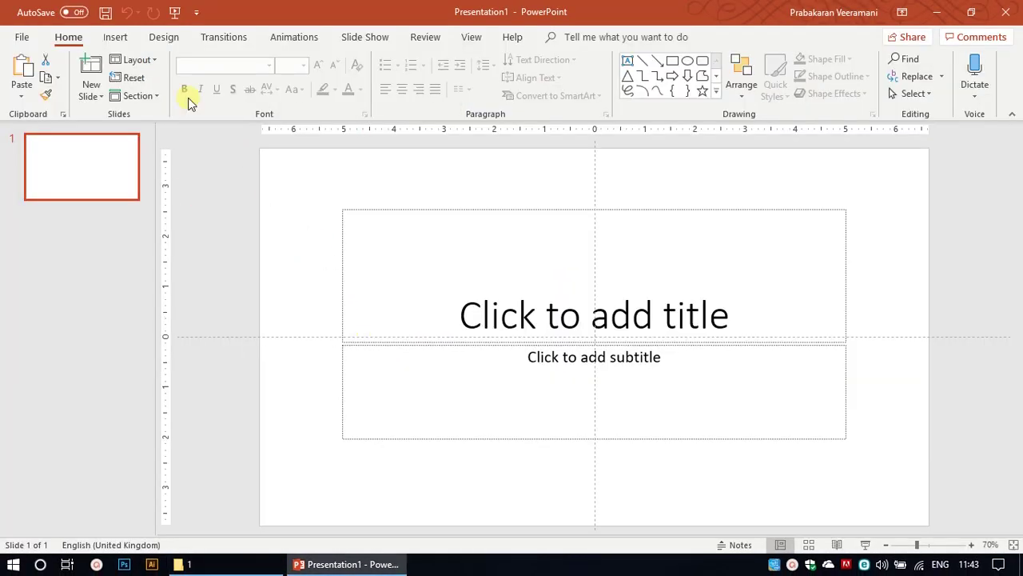
drag(124, 50, 314, 245)
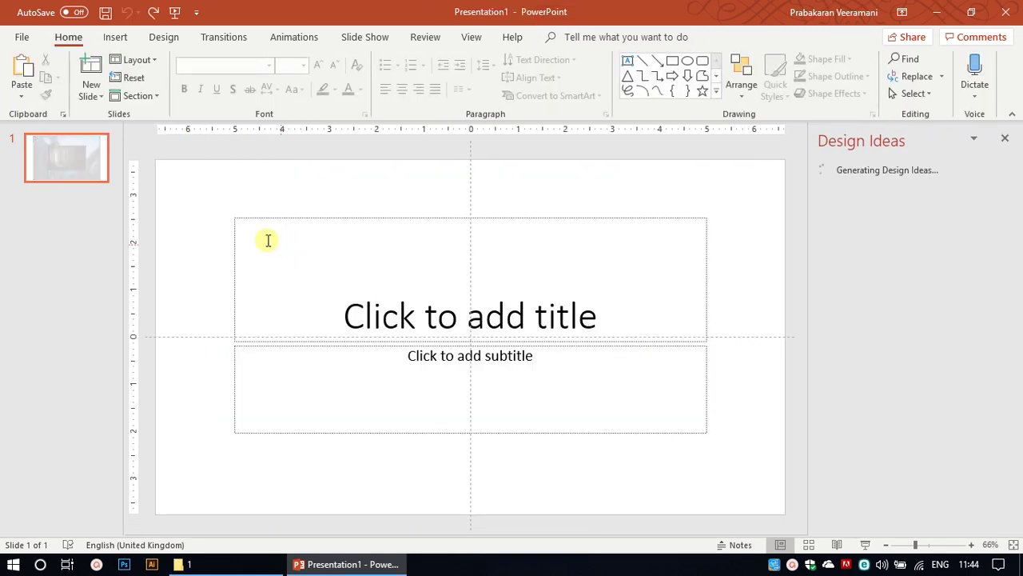
key(alt+Tab)
click(192, 176)
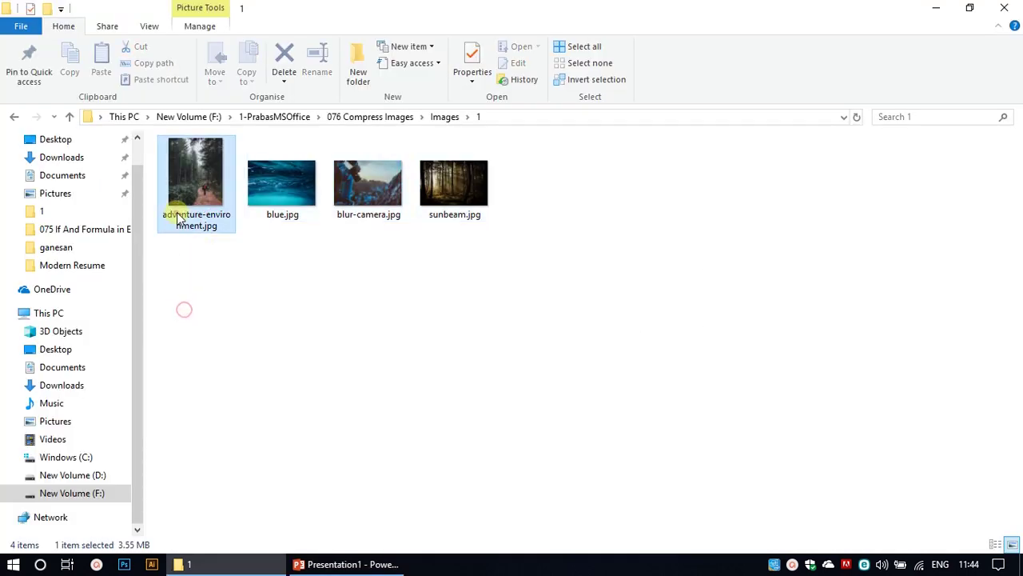
key(alt+Tab)
drag(207, 190, 224, 247)
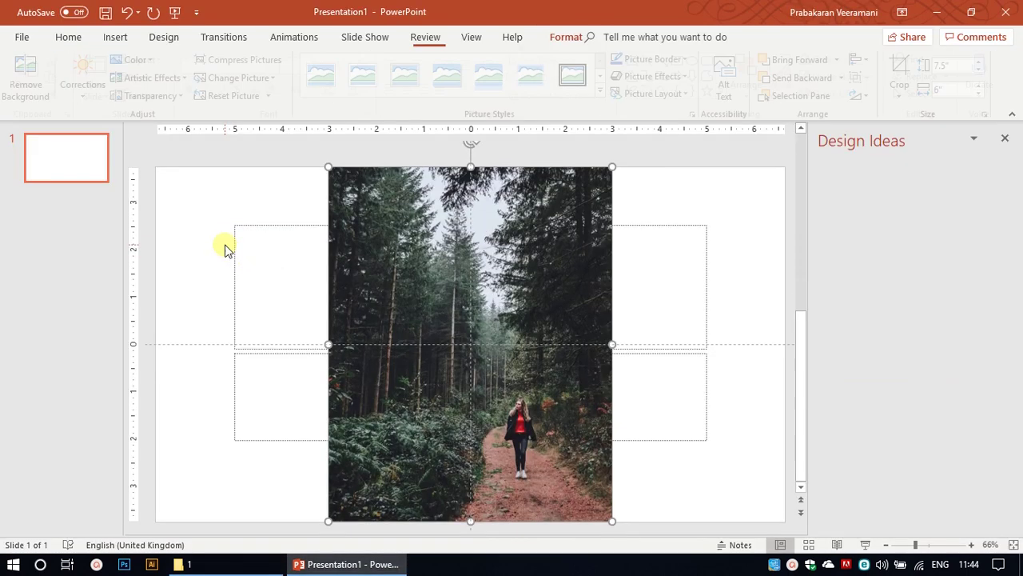
Step: Add new slides for blue.jpg and blur-camera.jpg
click(100, 161)
key(Return)
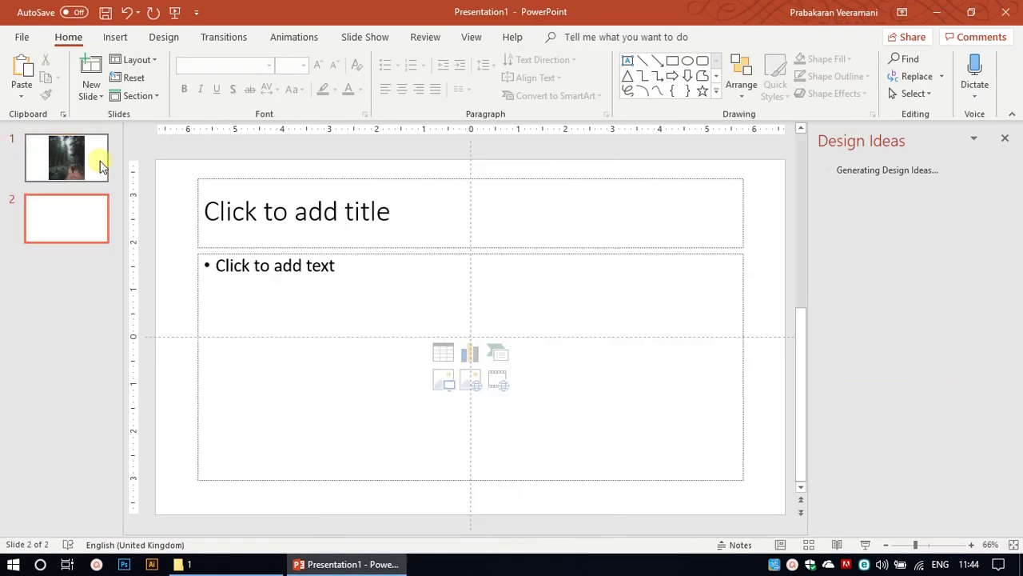
key(alt+Tab)
drag(250, 188, 169, 247)
key(alt+Tab)
key(alt+Tab)
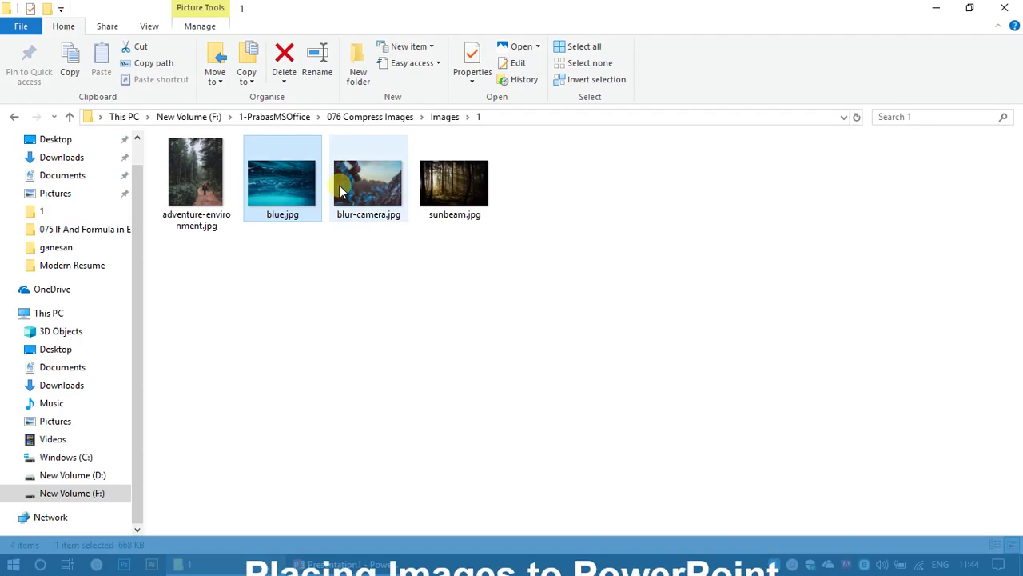
click(339, 186)
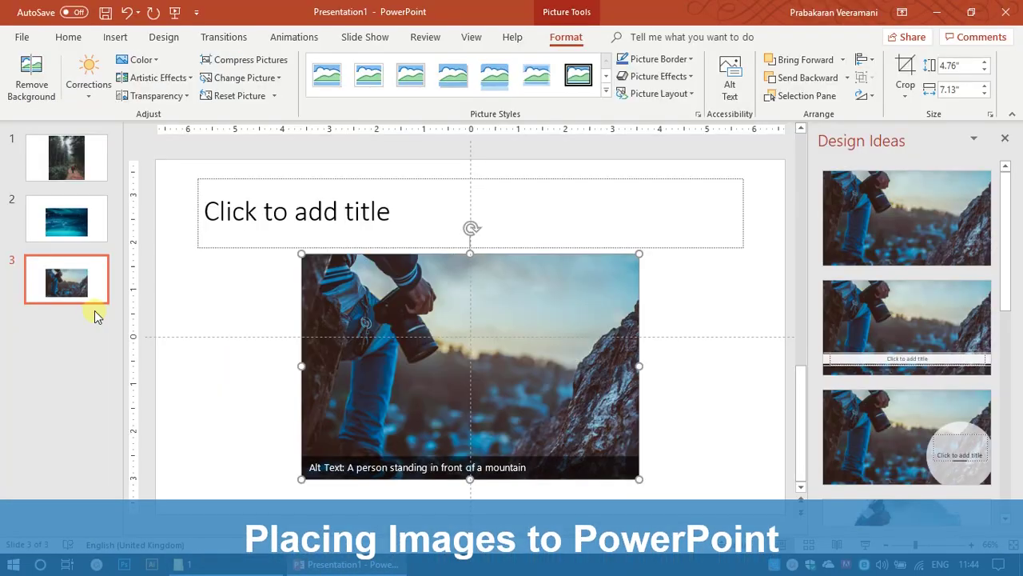
Step: Add slide 4 and place sunbeam.jpg's forest photo on it
right_click(92, 316)
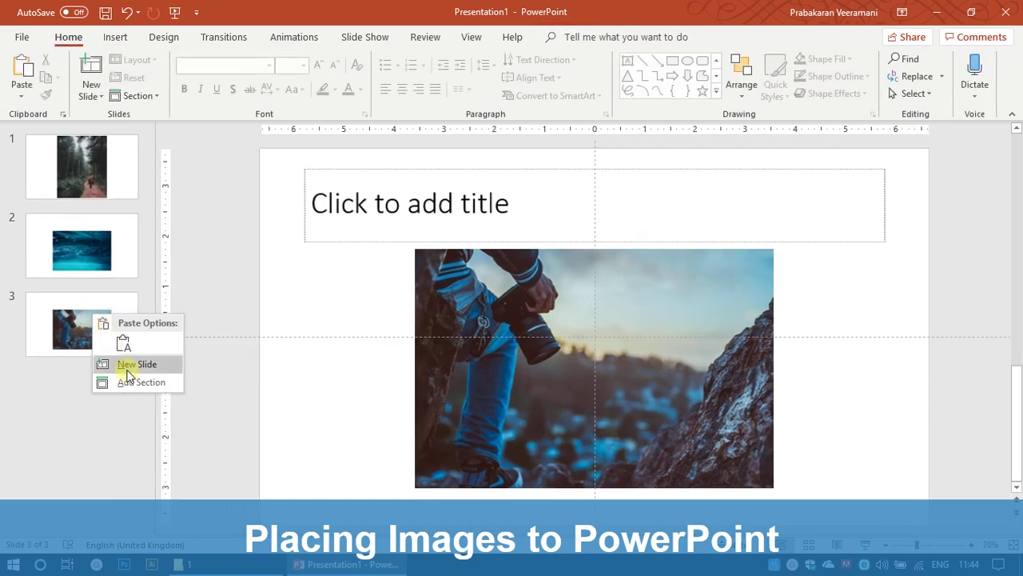
click(128, 366)
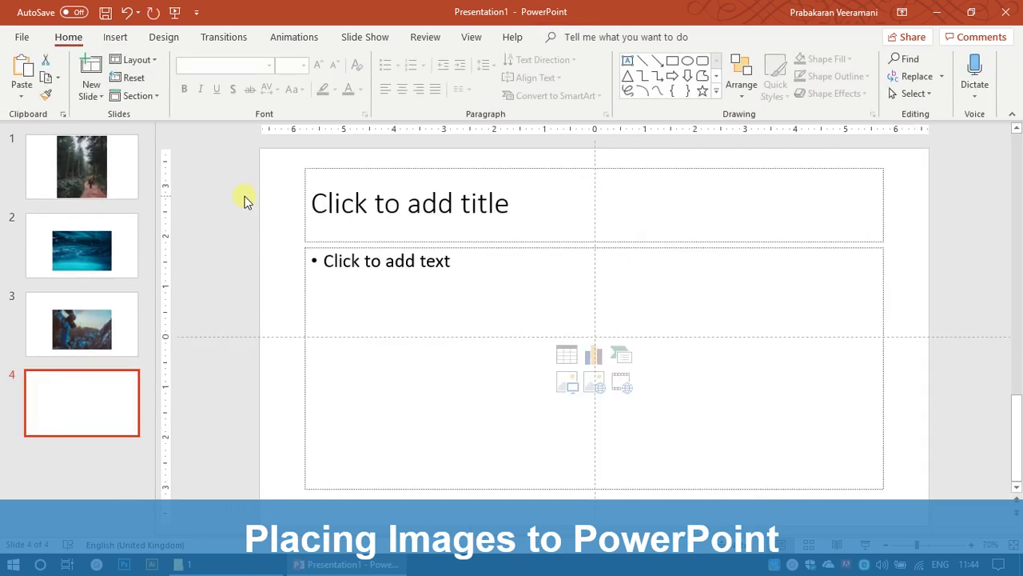
key(alt+Tab)
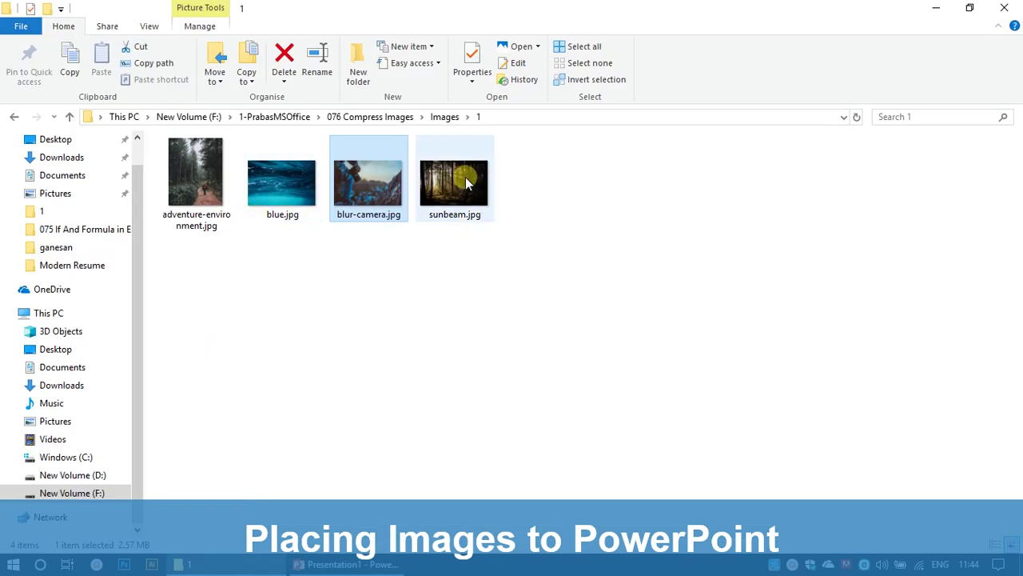
drag(465, 178, 290, 275)
key(alt+Tab)
click(272, 240)
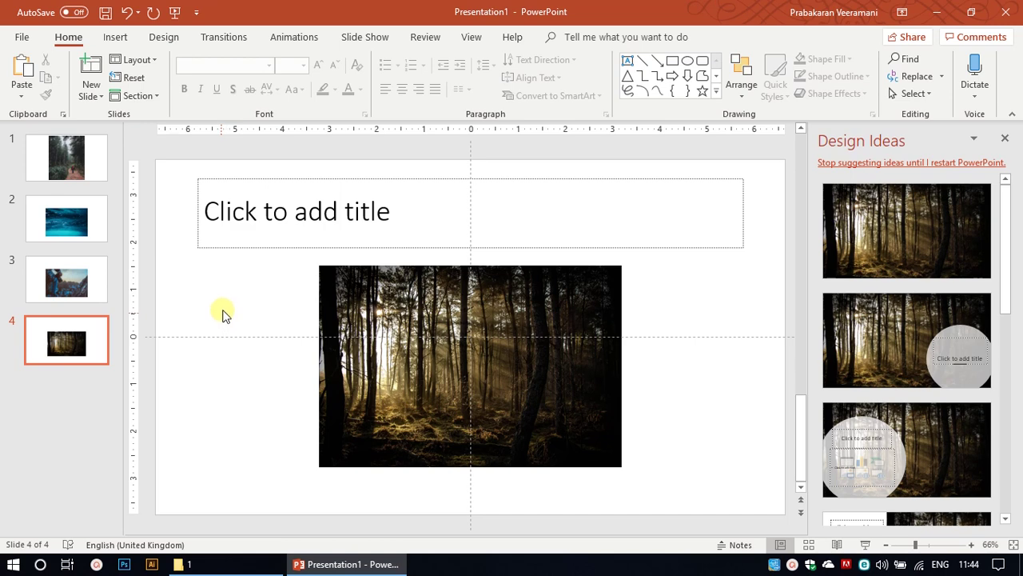
Step: Select slide 1's forest path photo and open Compress Pictures from Picture Format
click(67, 157)
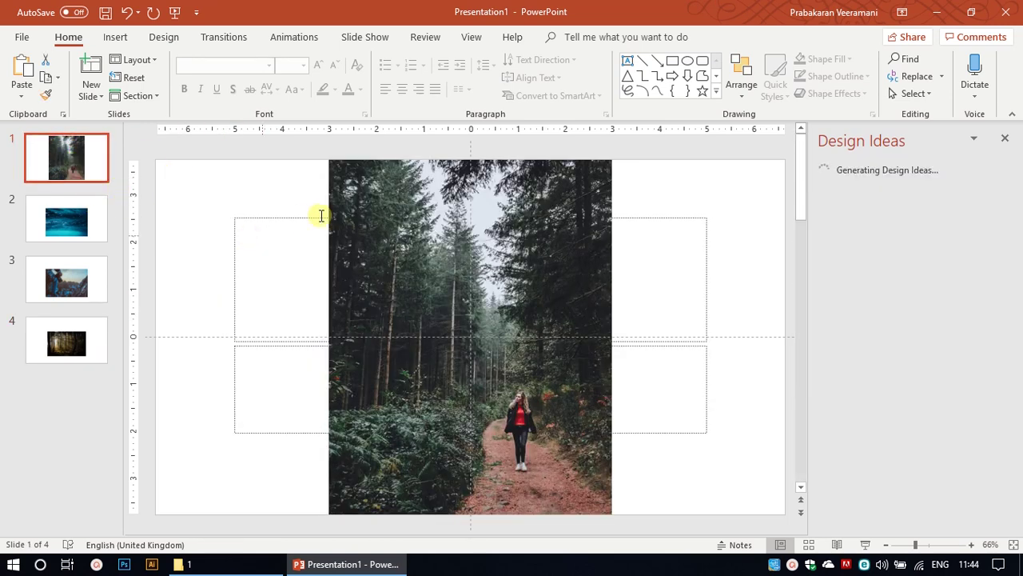
click(370, 238)
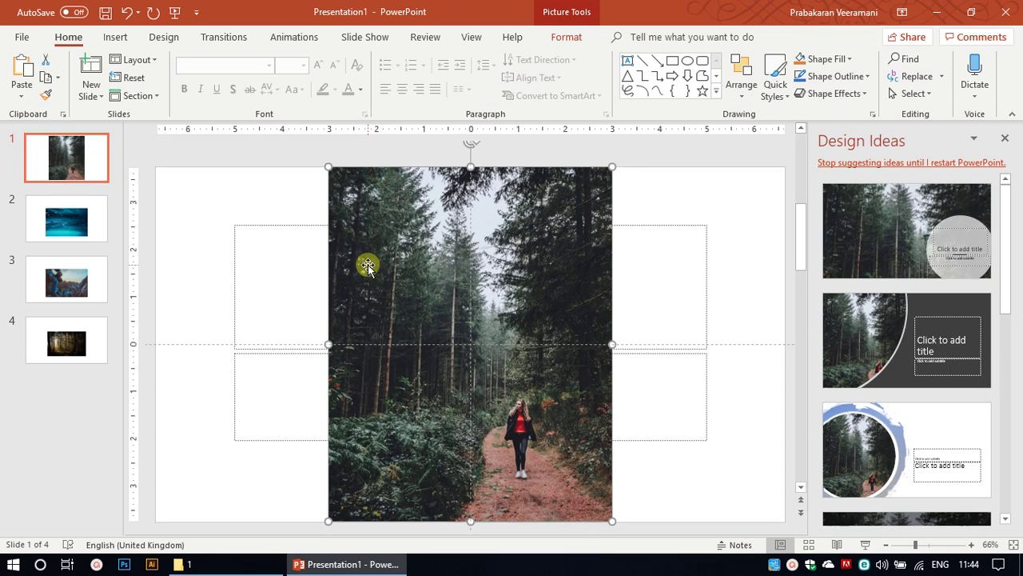
click(569, 39)
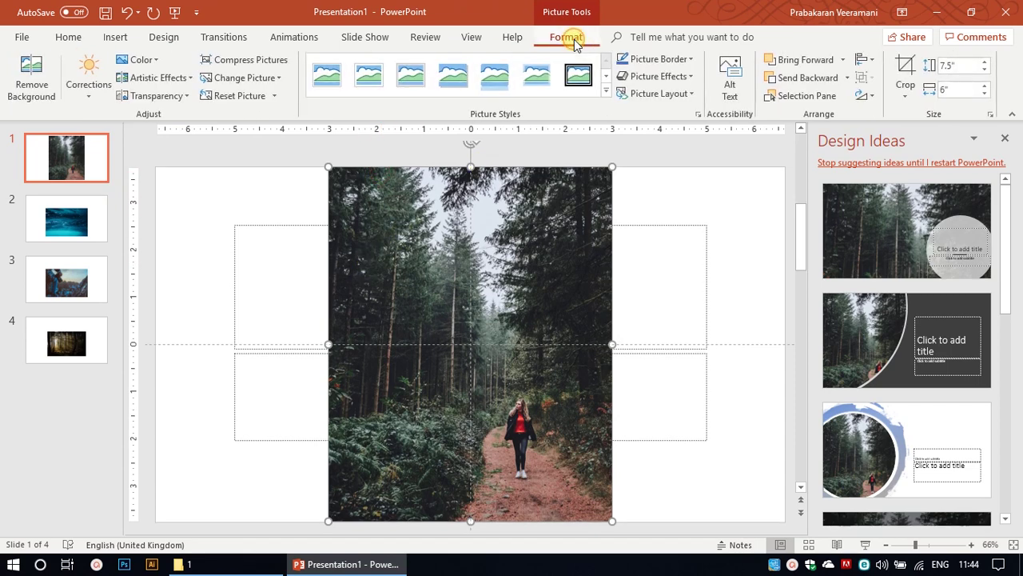
click(257, 203)
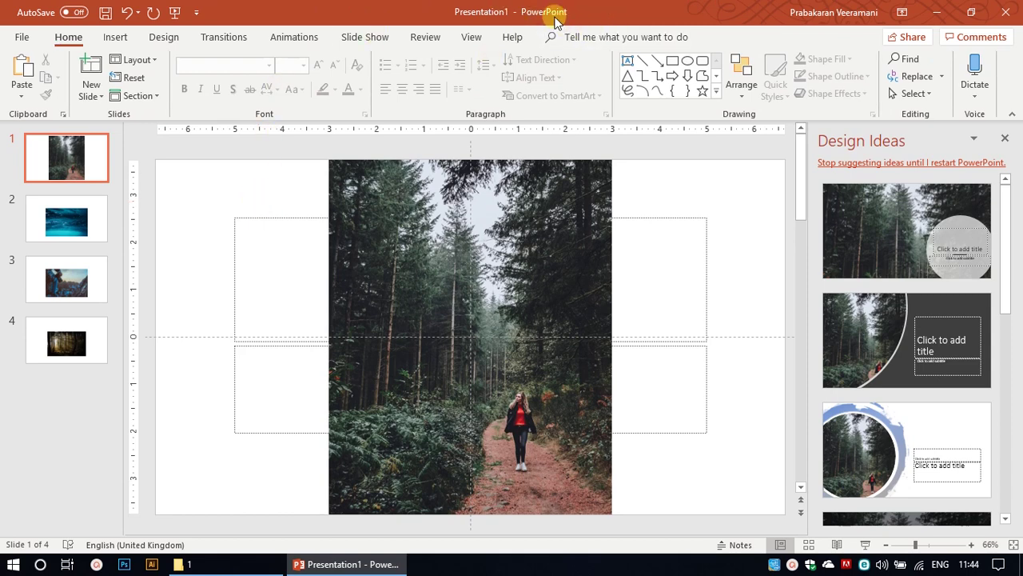
click(411, 172)
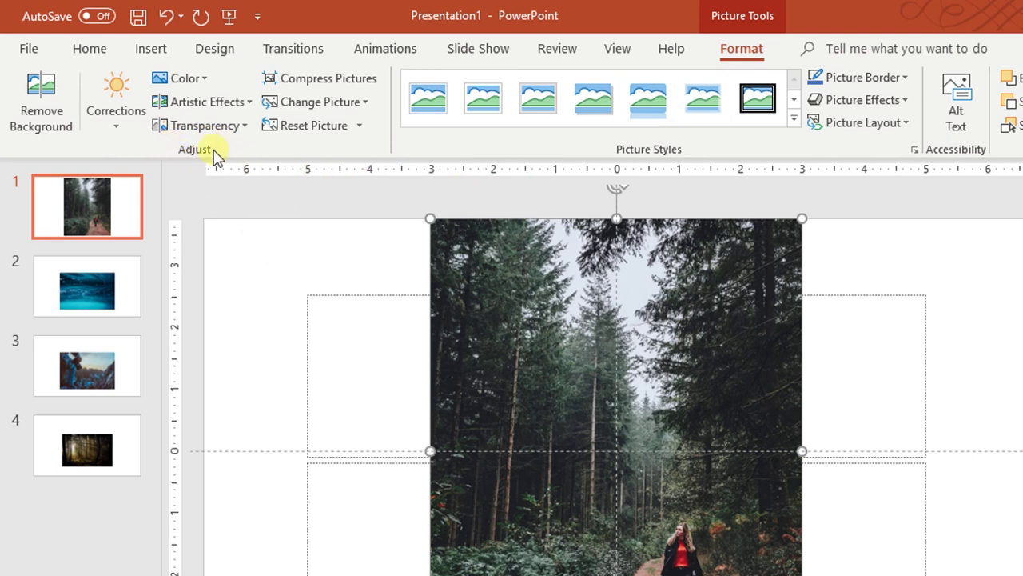
click(297, 80)
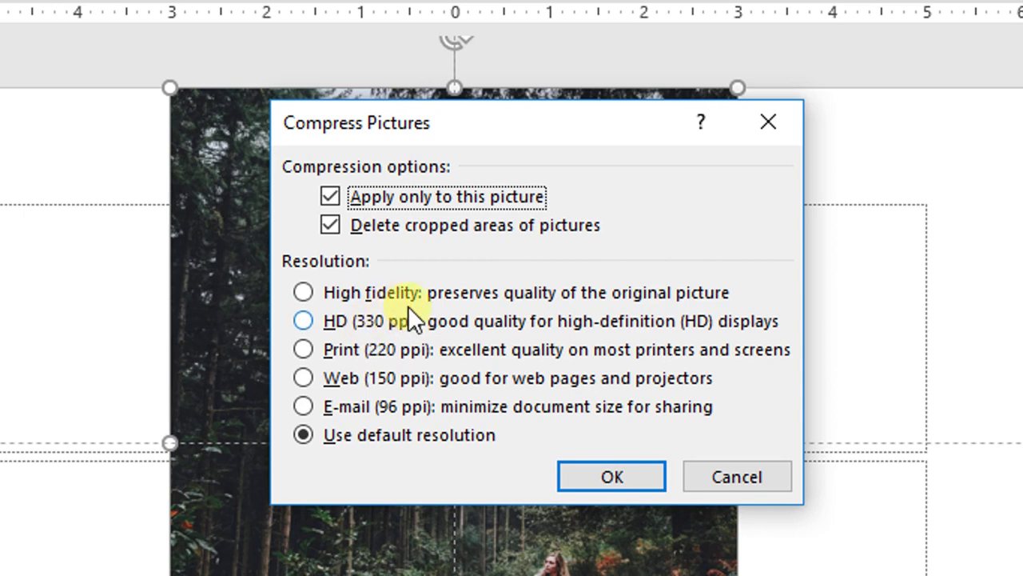
Step: Compress all pictures at Print (220 ppi) with 'Apply only to this picture' unchecked
click(339, 350)
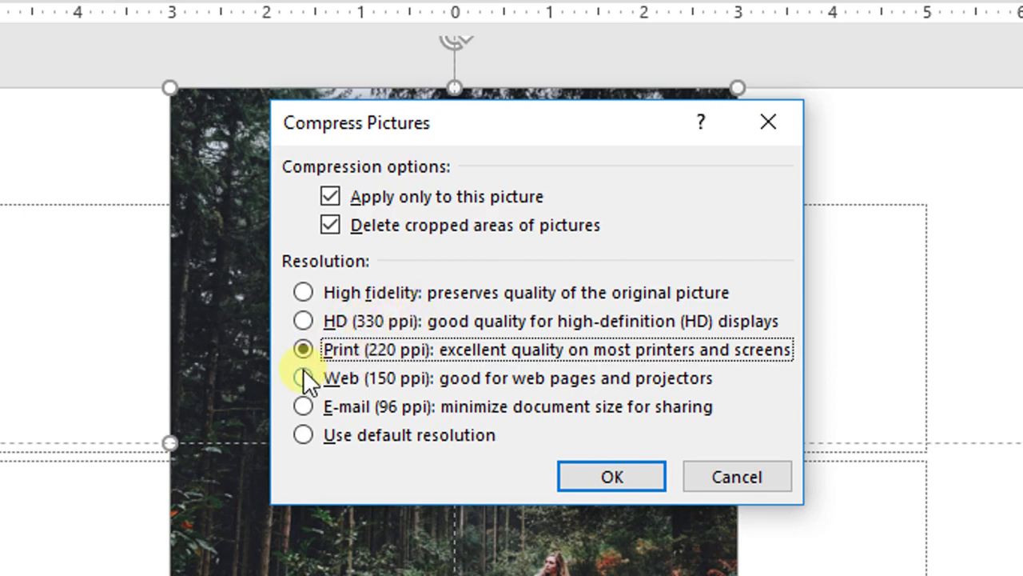
click(322, 377)
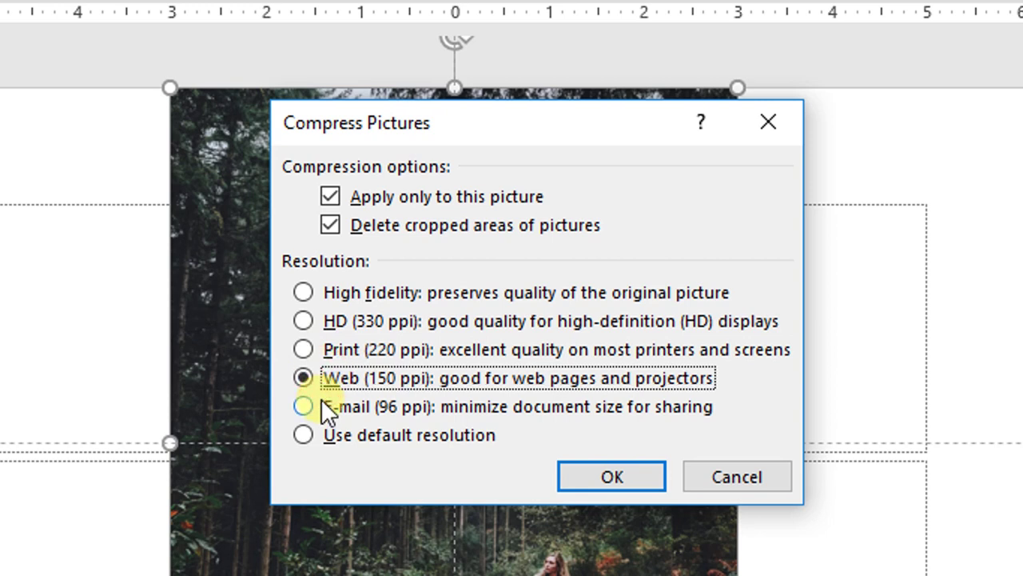
click(322, 400)
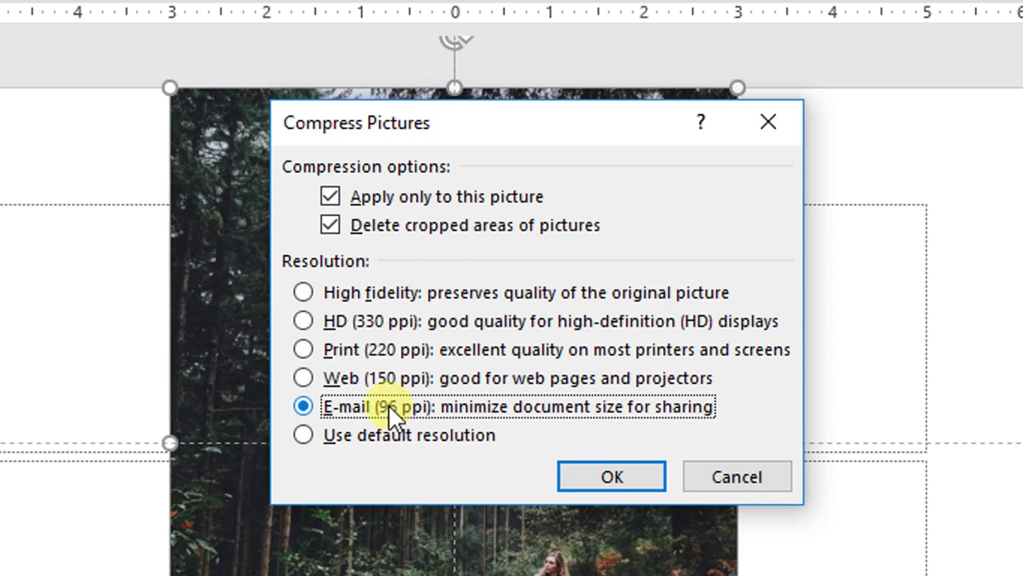
click(353, 383)
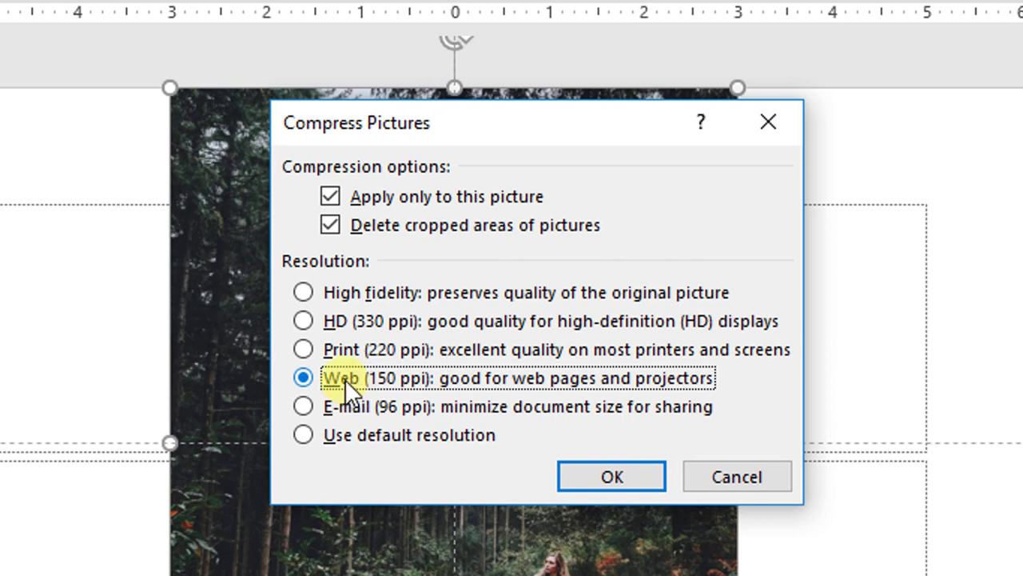
click(333, 349)
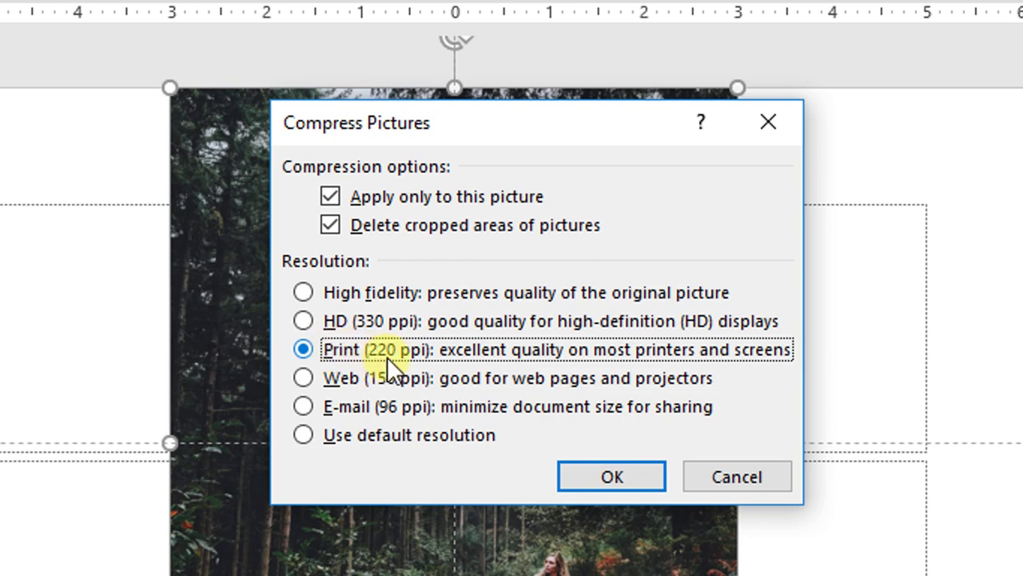
click(355, 320)
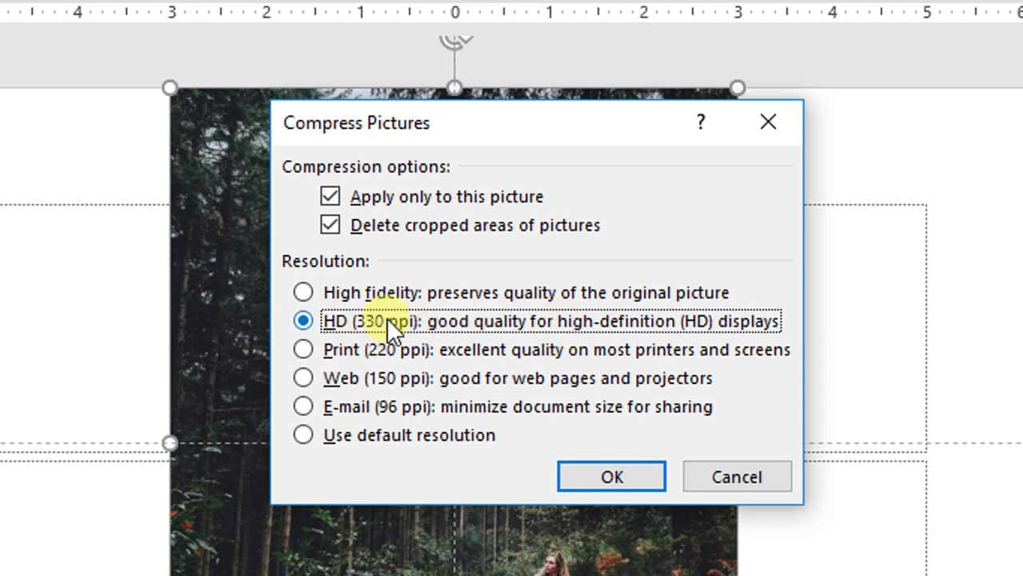
key(alt+e)
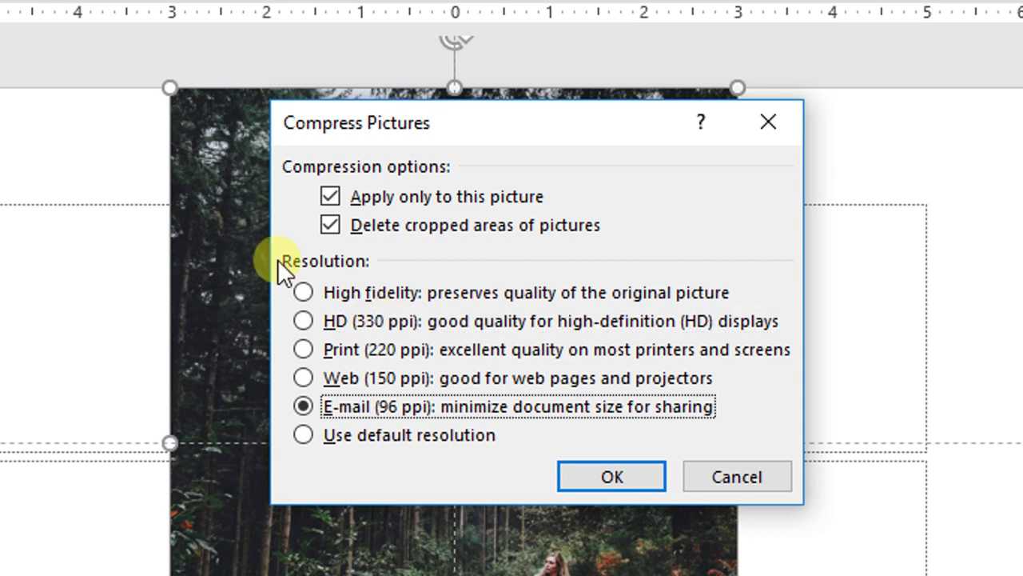
click(303, 320)
click(305, 404)
click(298, 347)
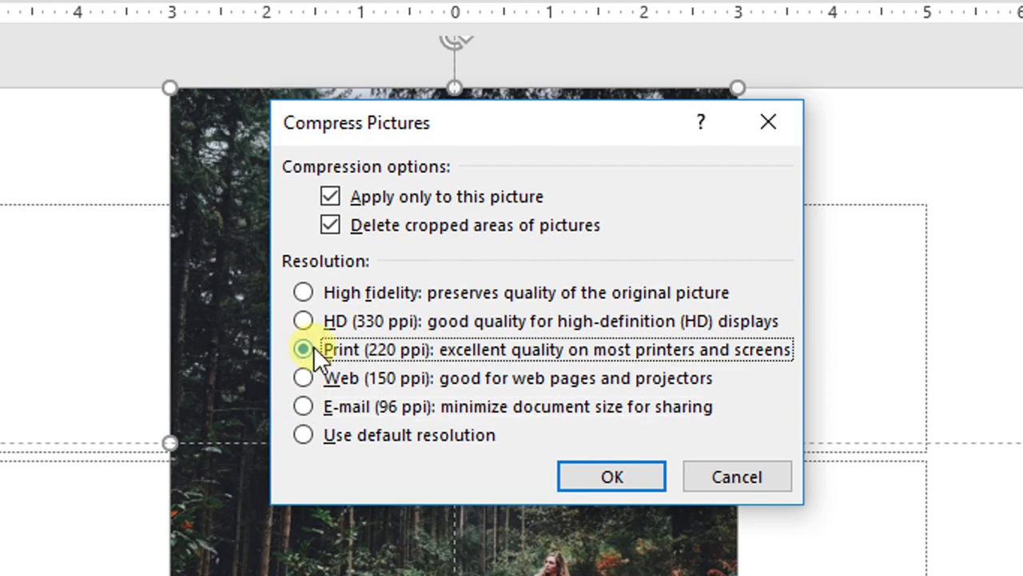
click(610, 478)
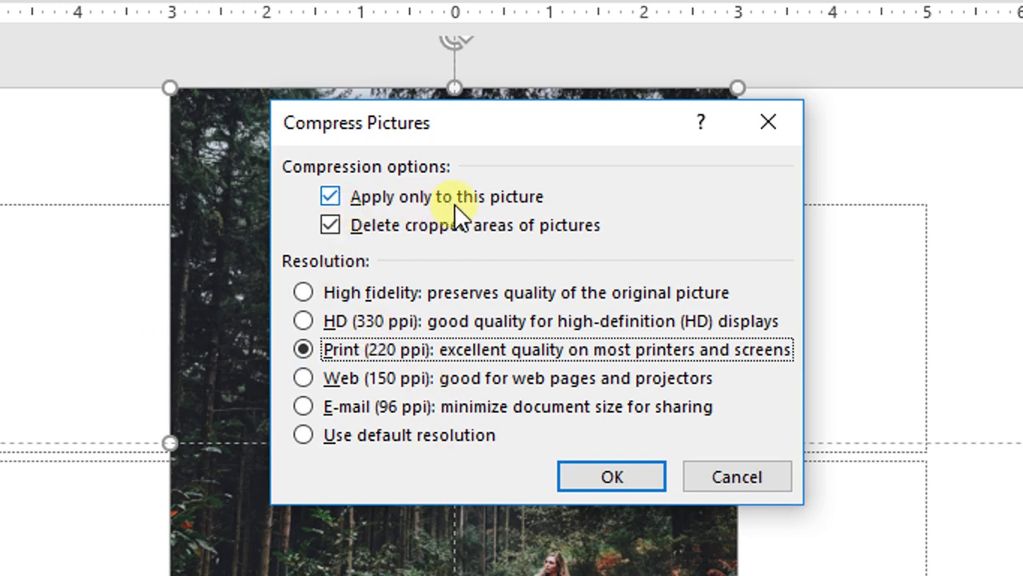
click(328, 195)
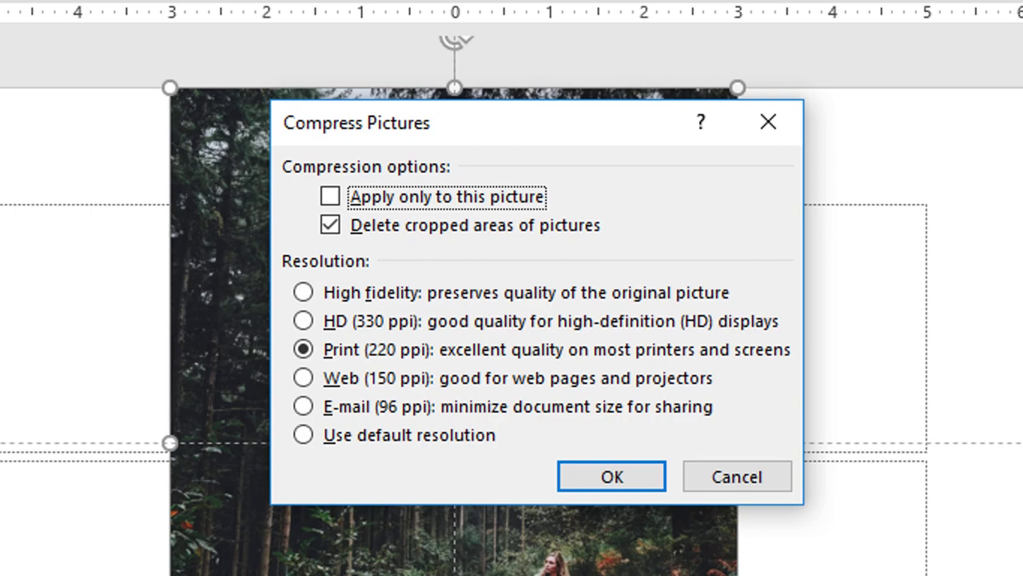
click(601, 478)
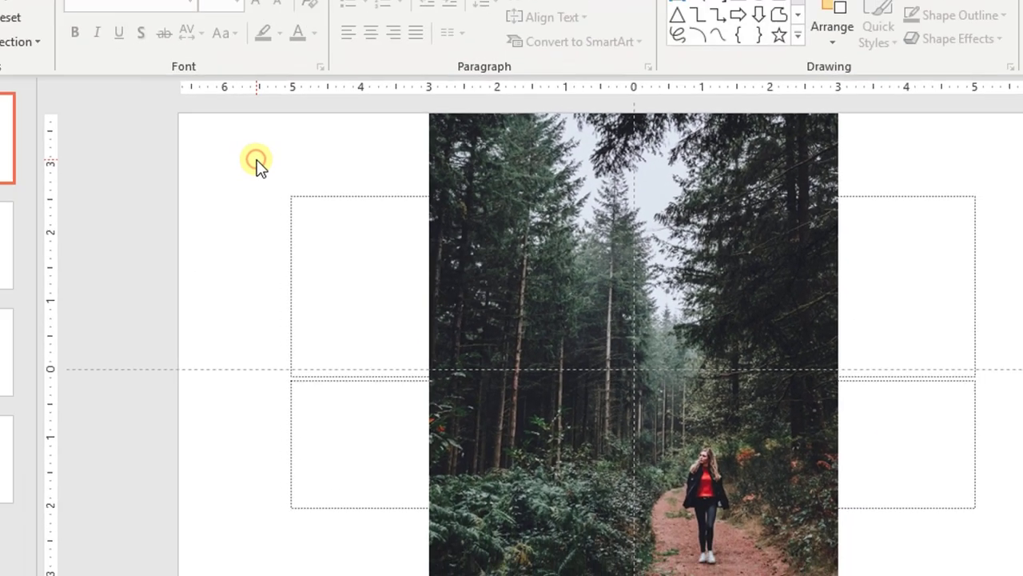
Step: Copy the images folder path from File Explorer's address bar
click(311, 182)
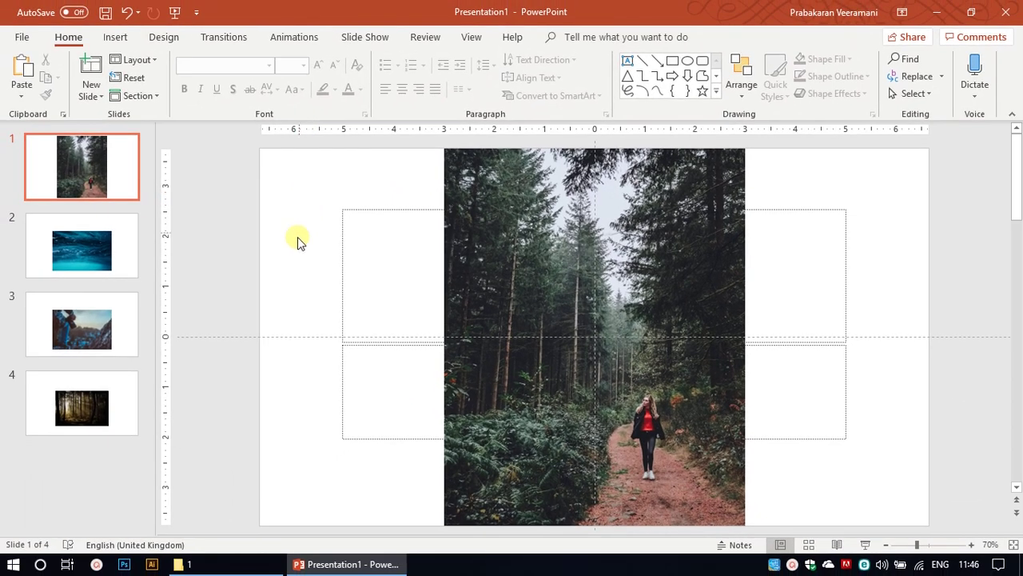
click(169, 573)
click(249, 320)
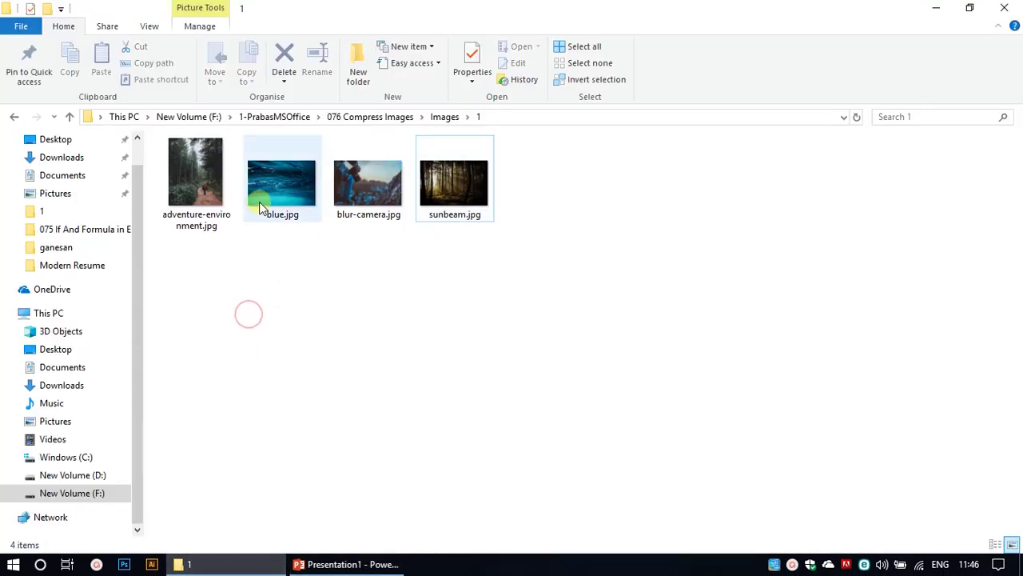
click(525, 119)
key(ctrl+c)
right_click(525, 119)
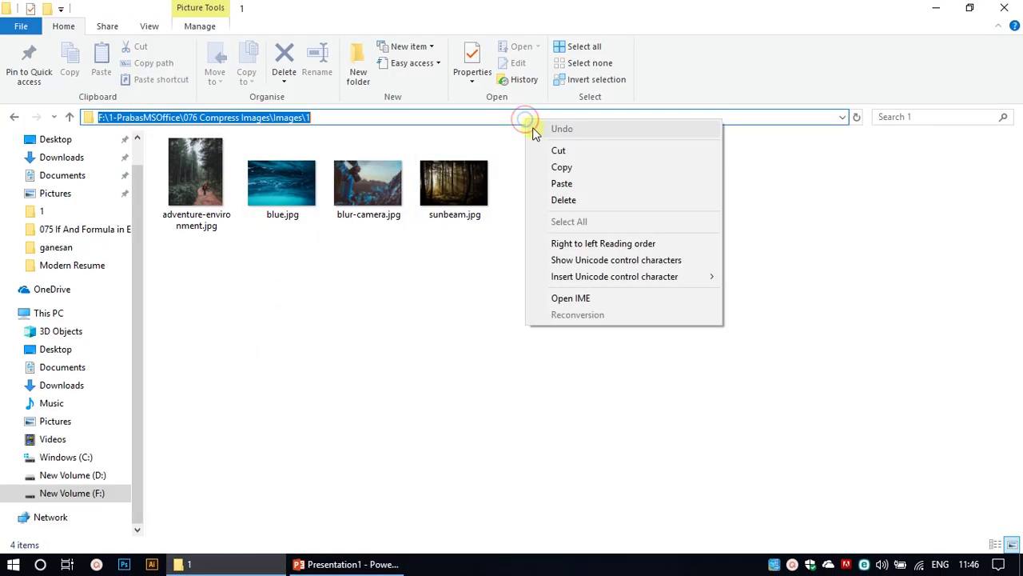
click(559, 169)
drag(552, 27, 406, 89)
Step: Save the presentation as 'Compressed Image.pptx' in the Images\1 folder
click(448, 11)
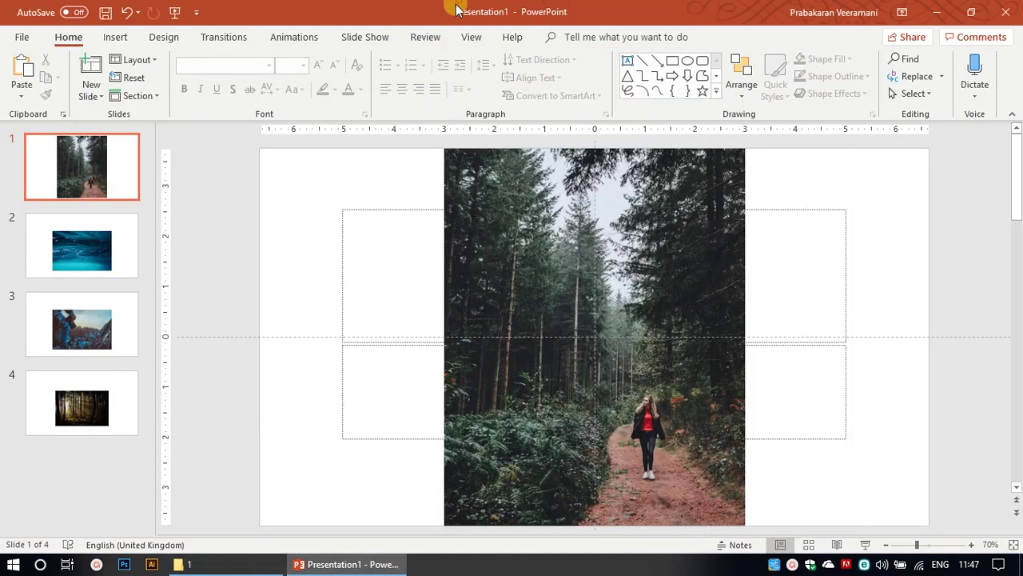
click(20, 37)
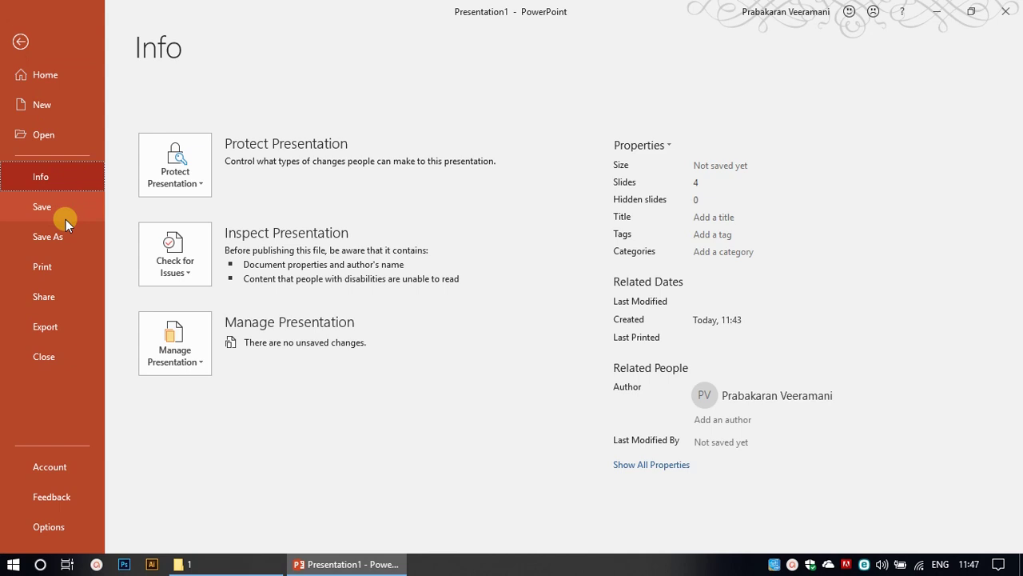
click(59, 207)
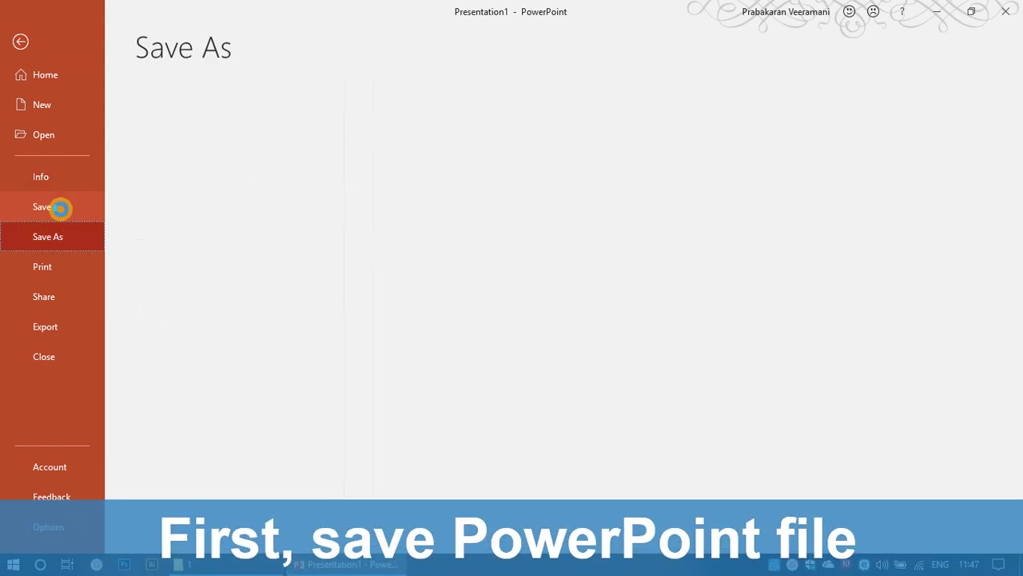
click(173, 347)
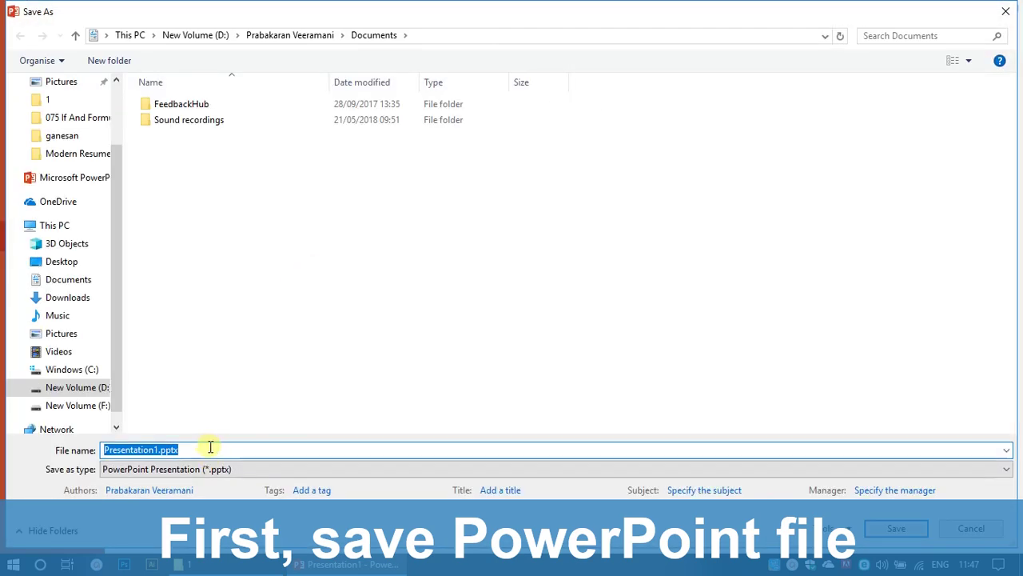
key(BackSpace)
right_click(169, 450)
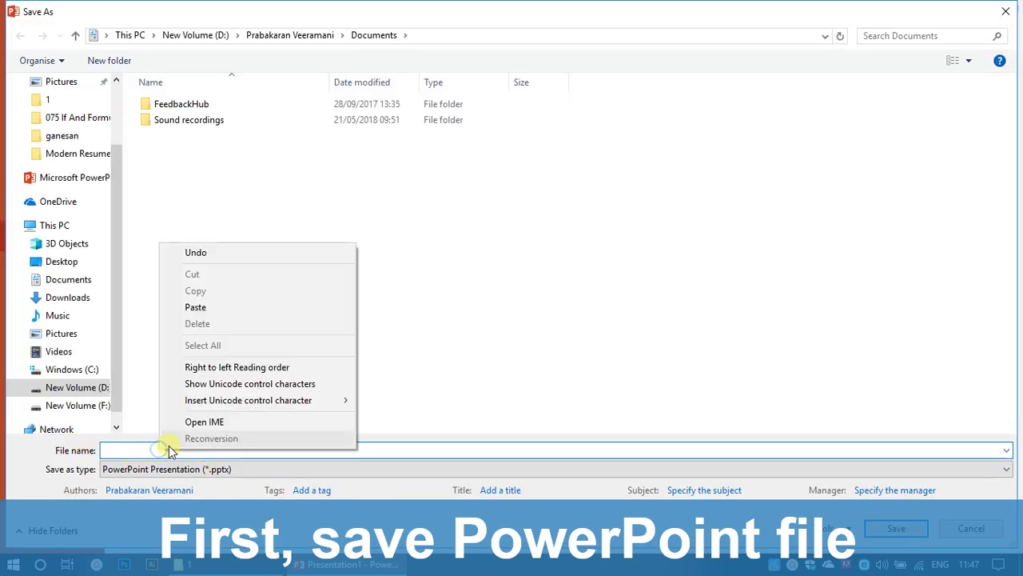
click(199, 307)
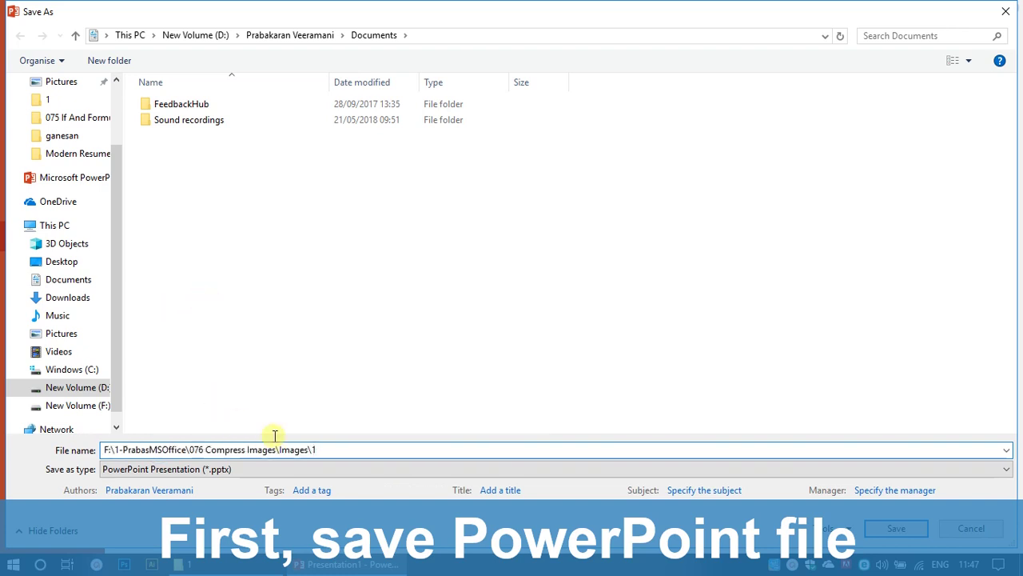
key(Return)
click(215, 450)
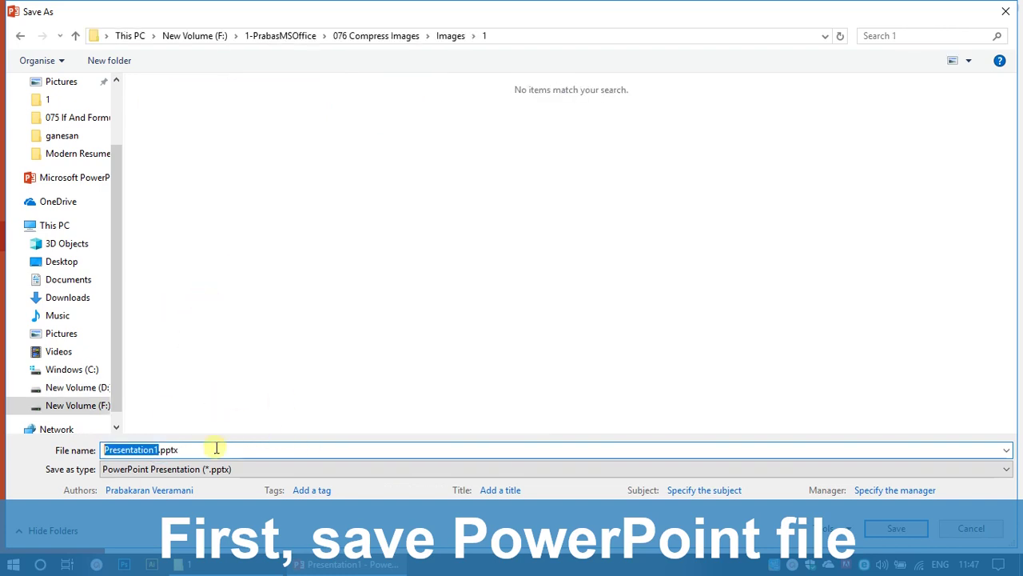
text(Compressed Image)
key(Return)
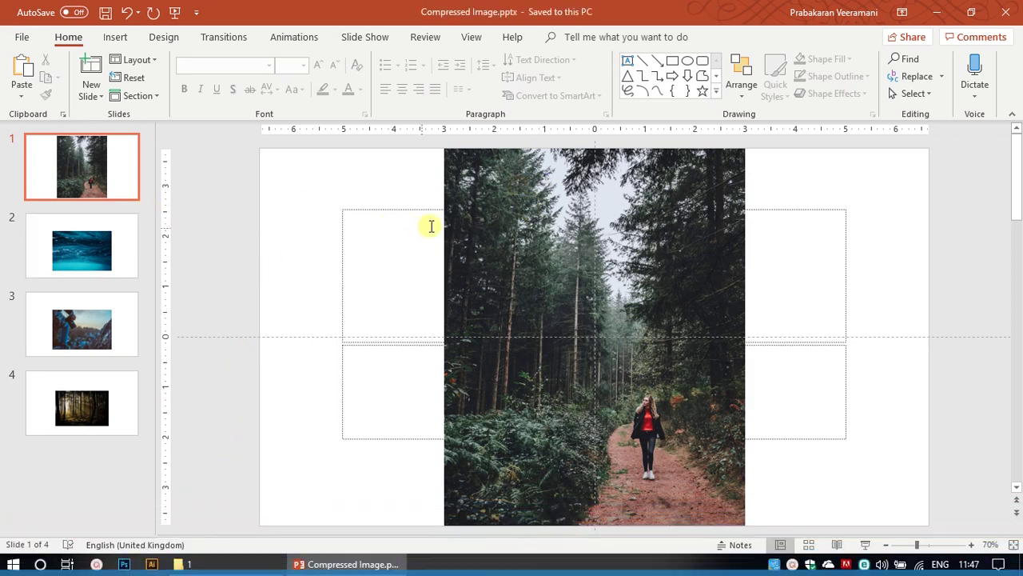
Step: Start Save as Picture for slide 1's photo and copy the Images\1 folder path
click(548, 198)
right_click(548, 197)
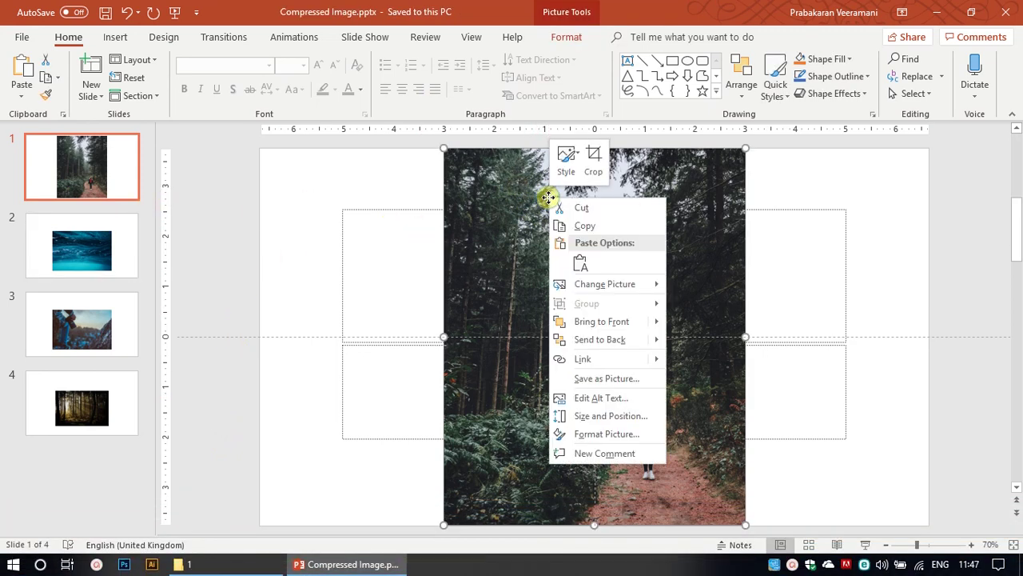
click(580, 381)
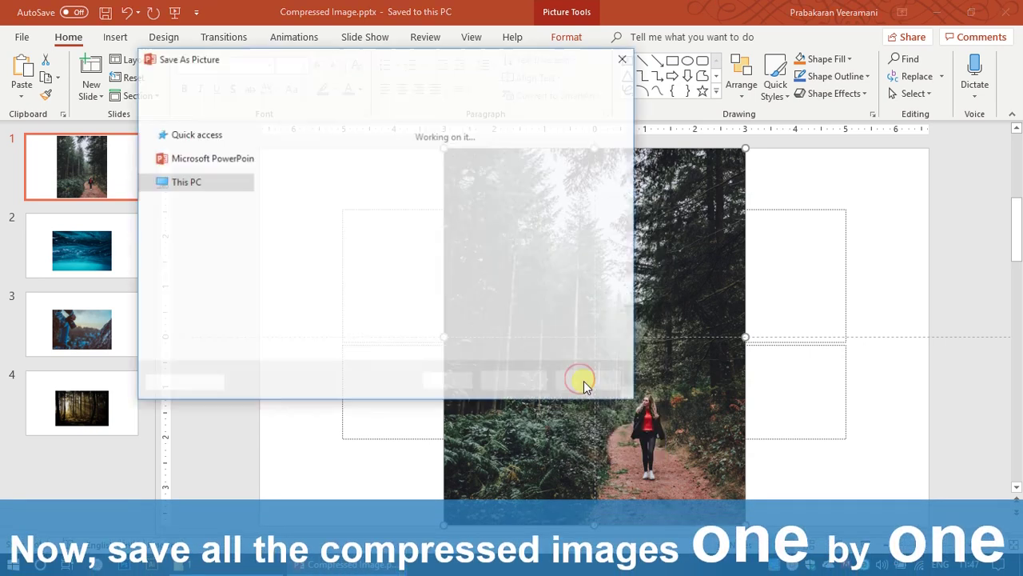
click(246, 557)
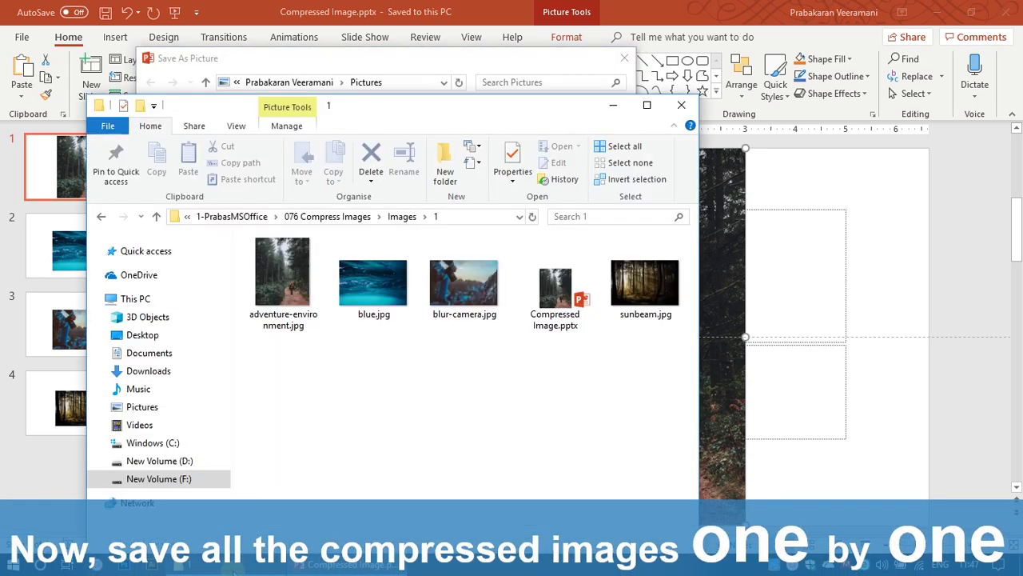
click(478, 217)
key(ctrl+c)
right_click(467, 216)
click(505, 280)
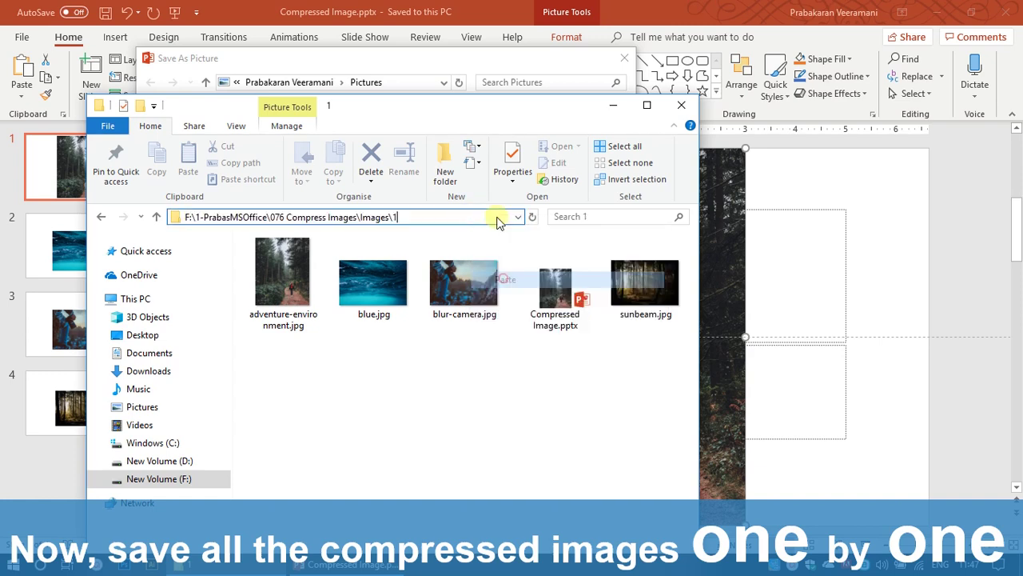
Step: Save the photo in Images\1 as 'adventure-environment 01.jpg'
click(550, 70)
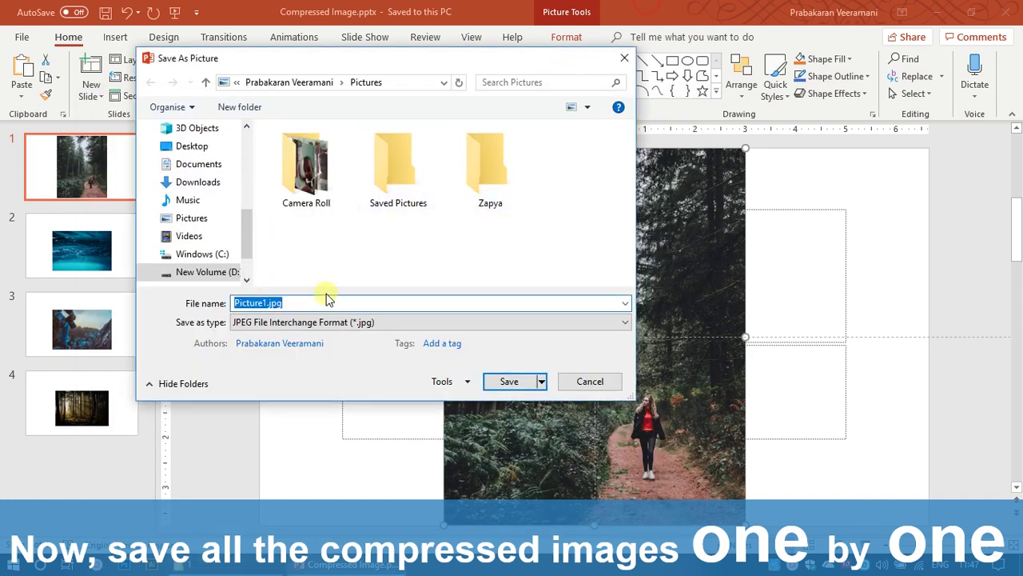
key(ctrl+v)
key(Return)
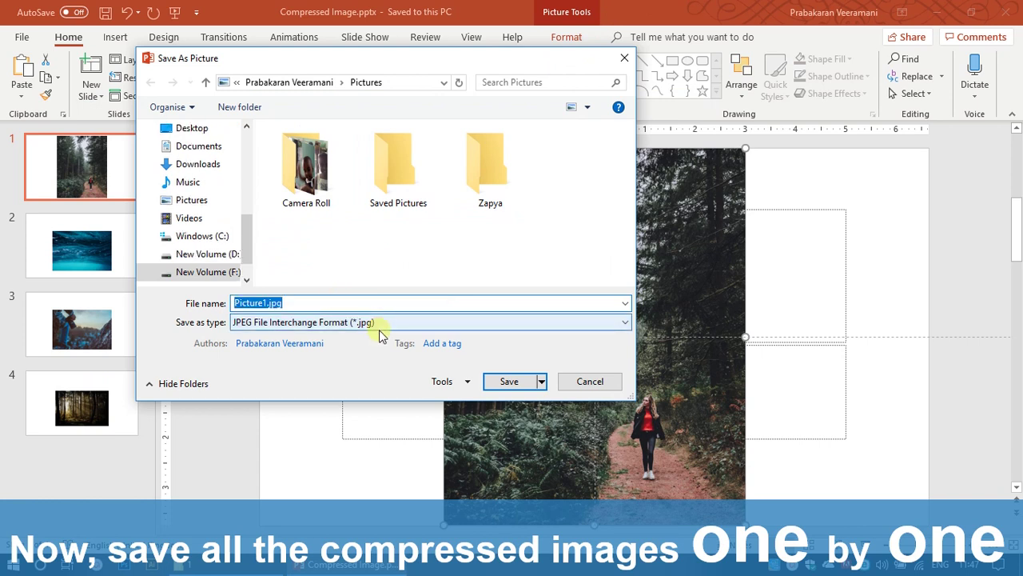
click(293, 174)
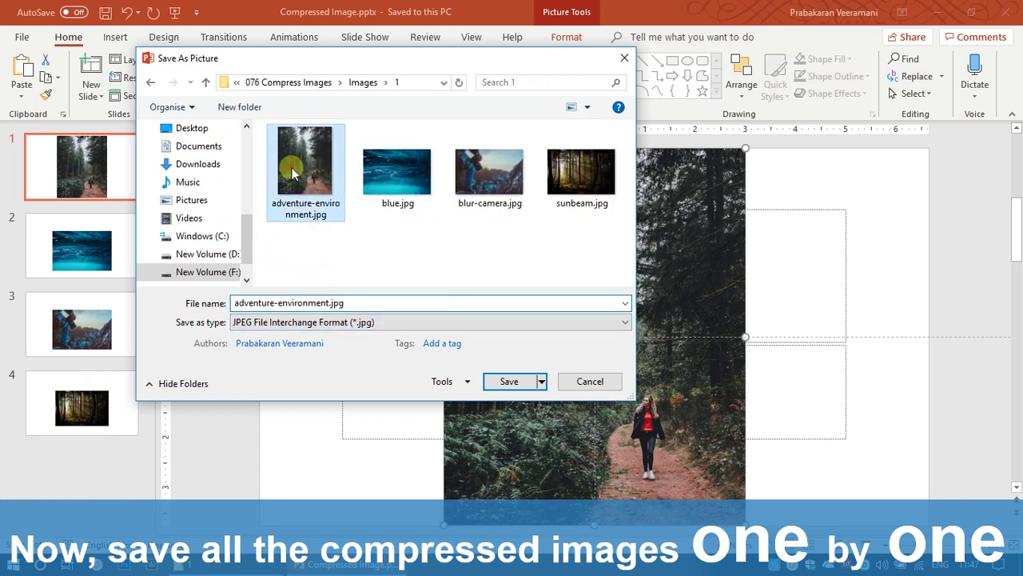
click(339, 302)
click(334, 303)
text(01)
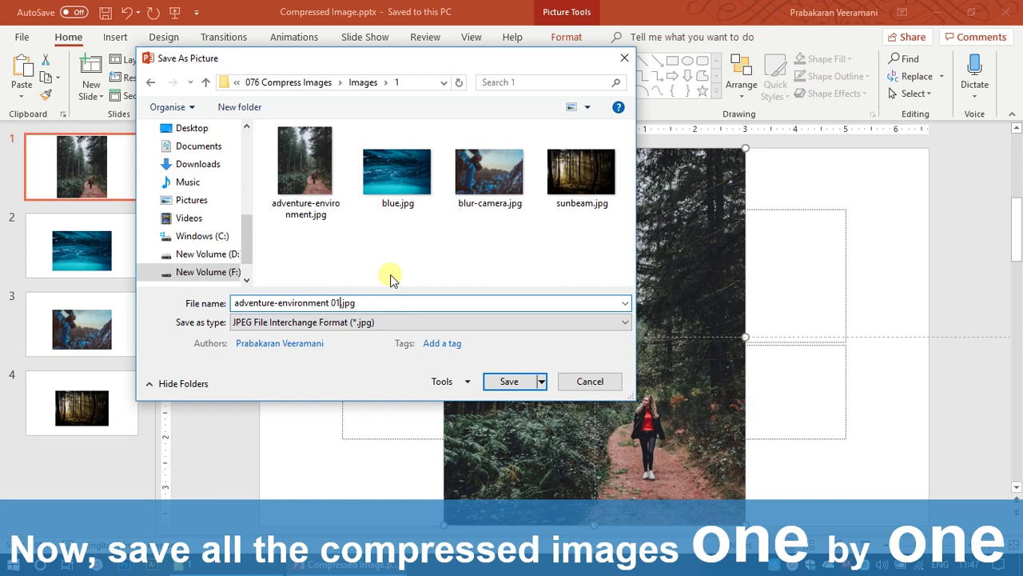
key(Return)
Step: Save slide 2's ocean picture as 'blue 02.jpg'
click(96, 245)
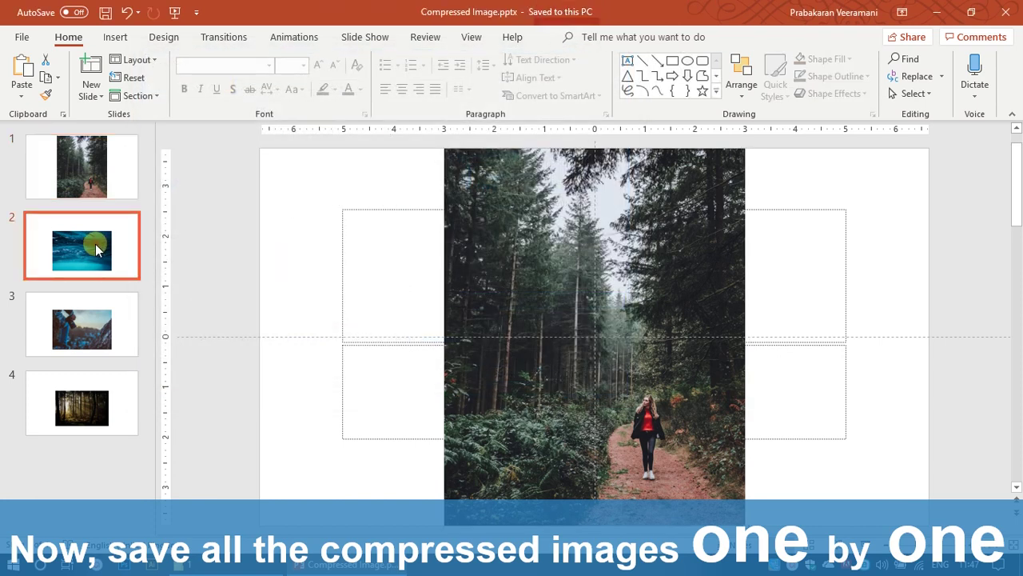
right_click(442, 277)
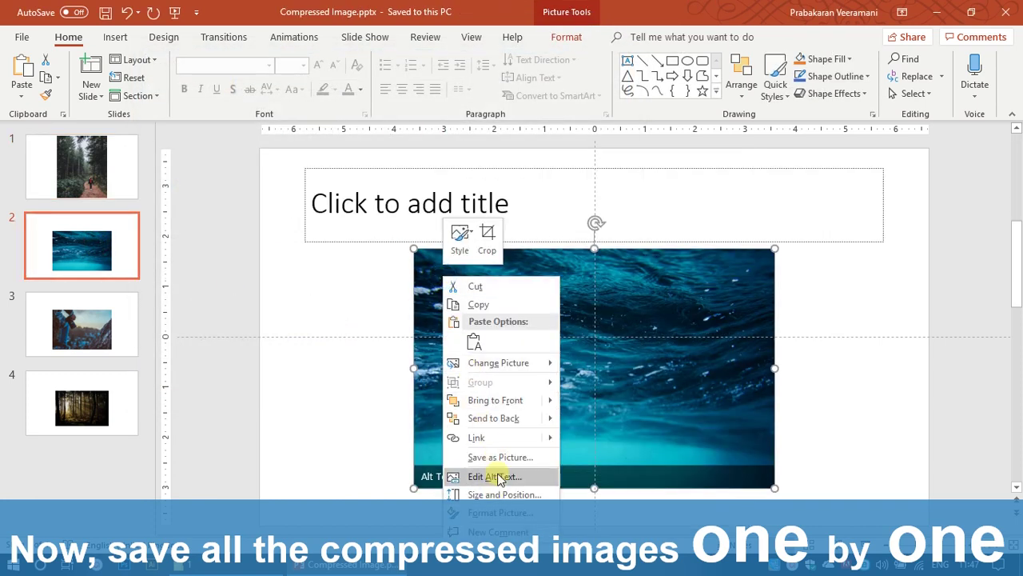
click(499, 457)
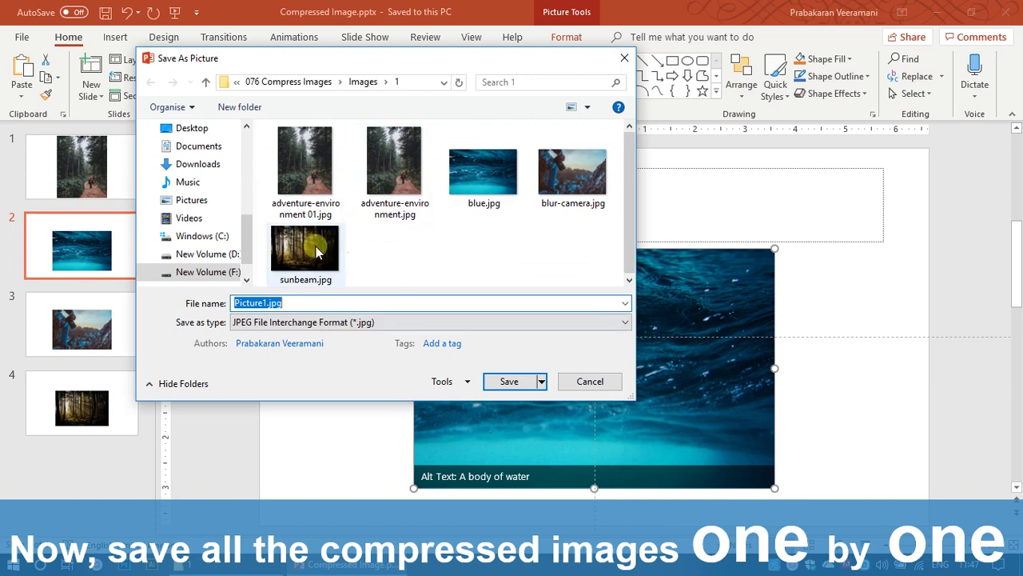
click(480, 169)
click(288, 304)
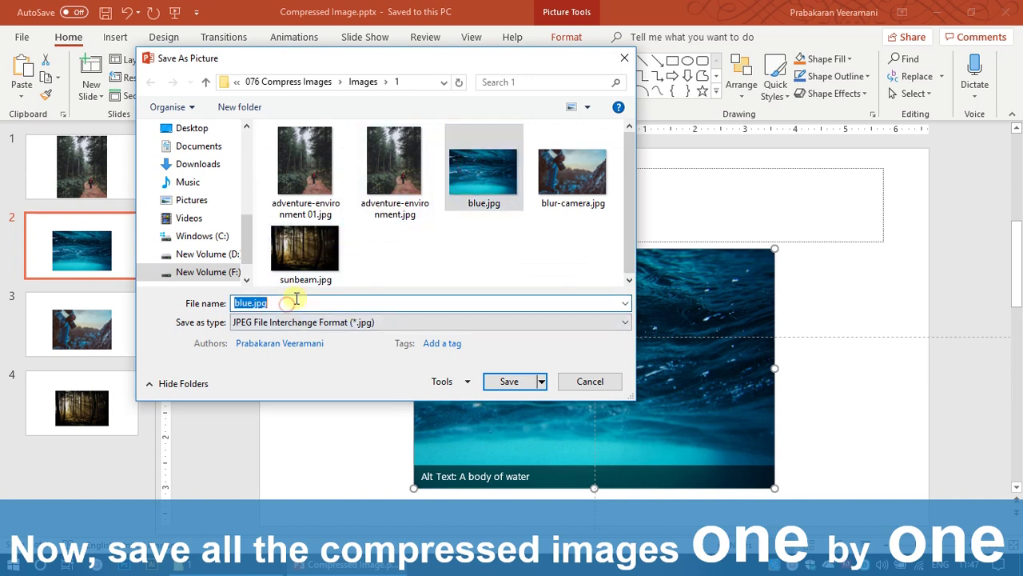
click(296, 299)
text(-C)
key(Return)
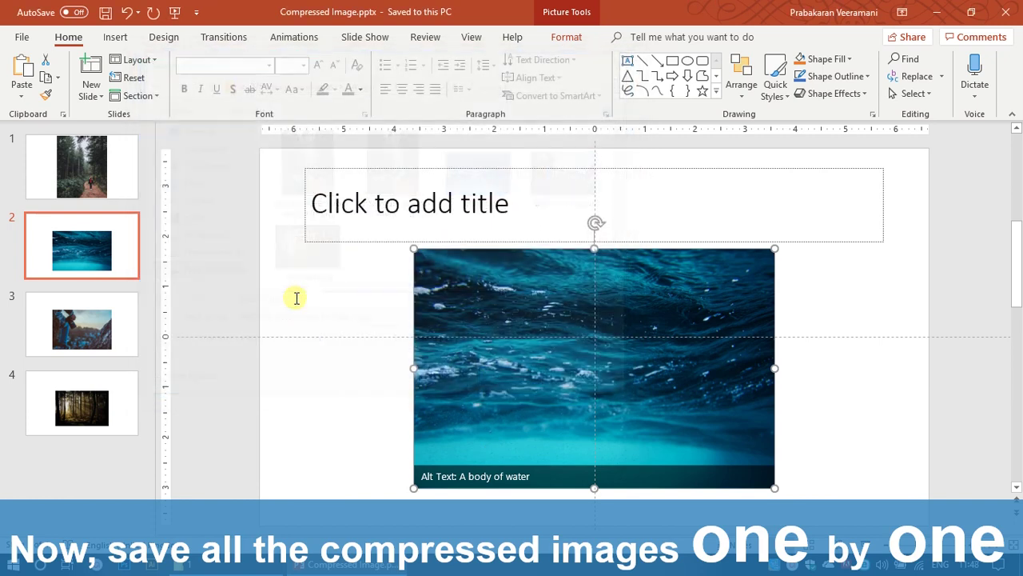
Step: Save slide 3's camera photo as 'blur-camera 02.jpg'
click(82, 324)
click(473, 360)
right_click(473, 361)
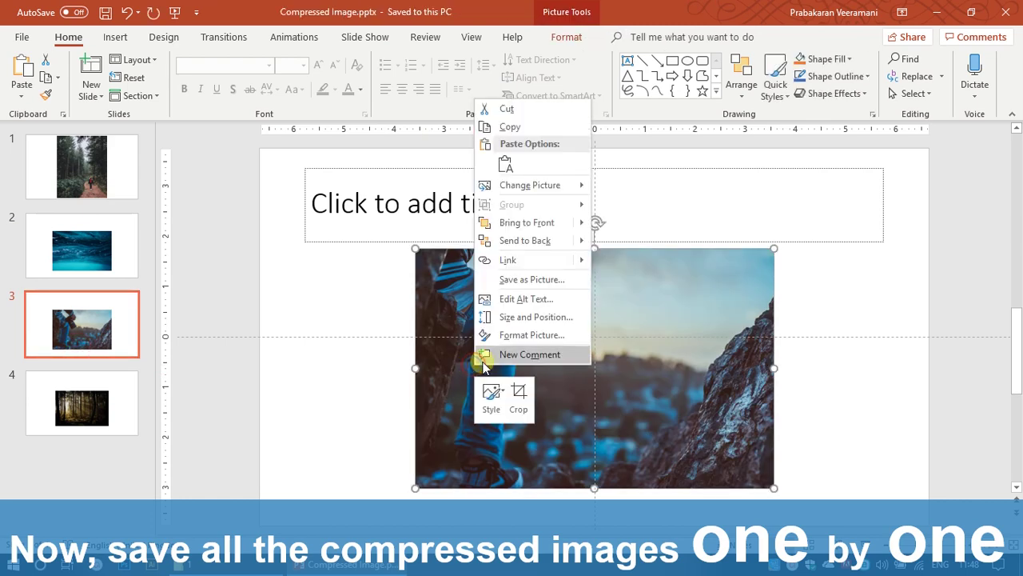
click(533, 277)
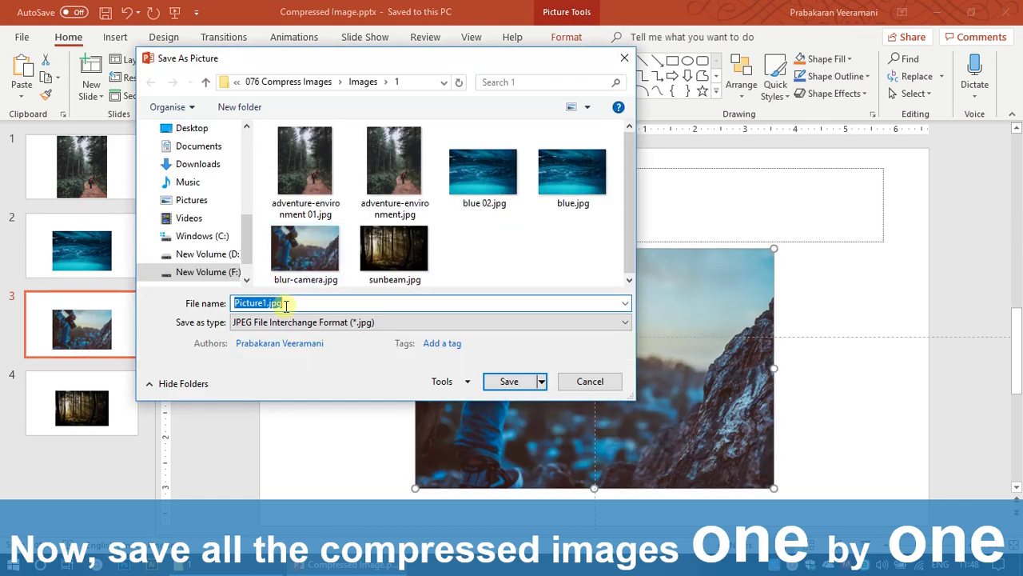
click(293, 301)
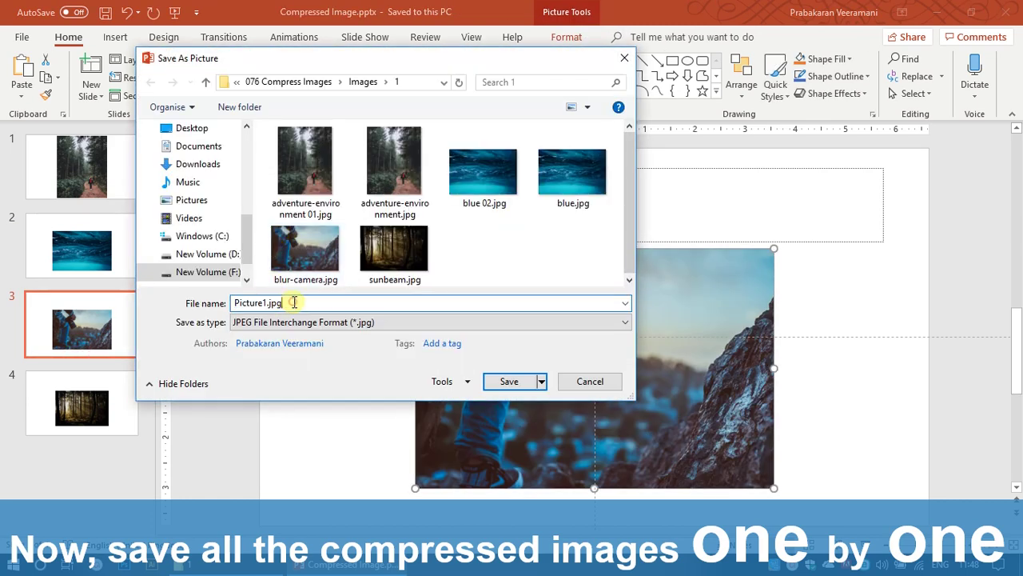
click(300, 258)
click(307, 306)
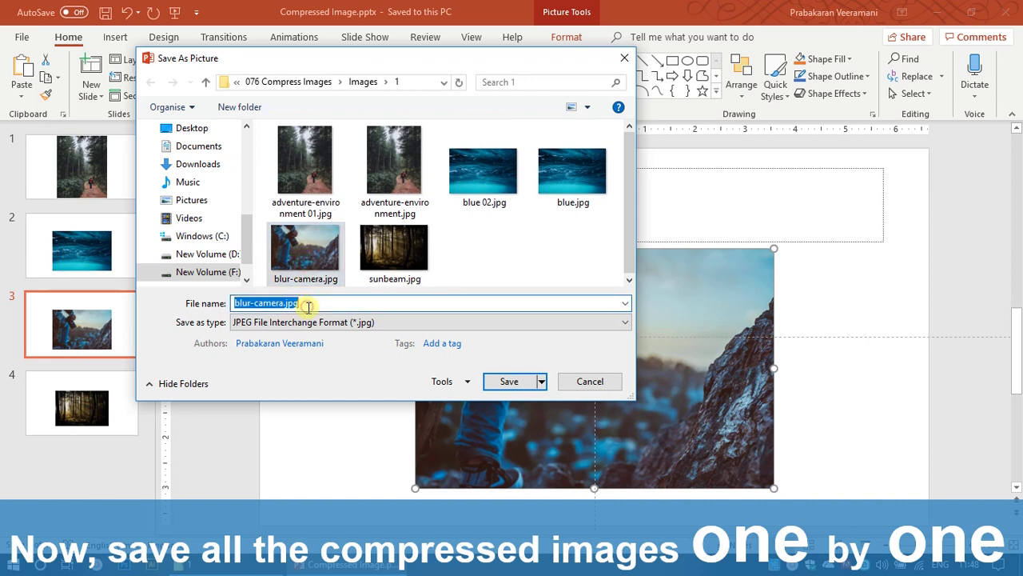
click(307, 307)
key(Left)
key(Left)
key(Left)
text(02)
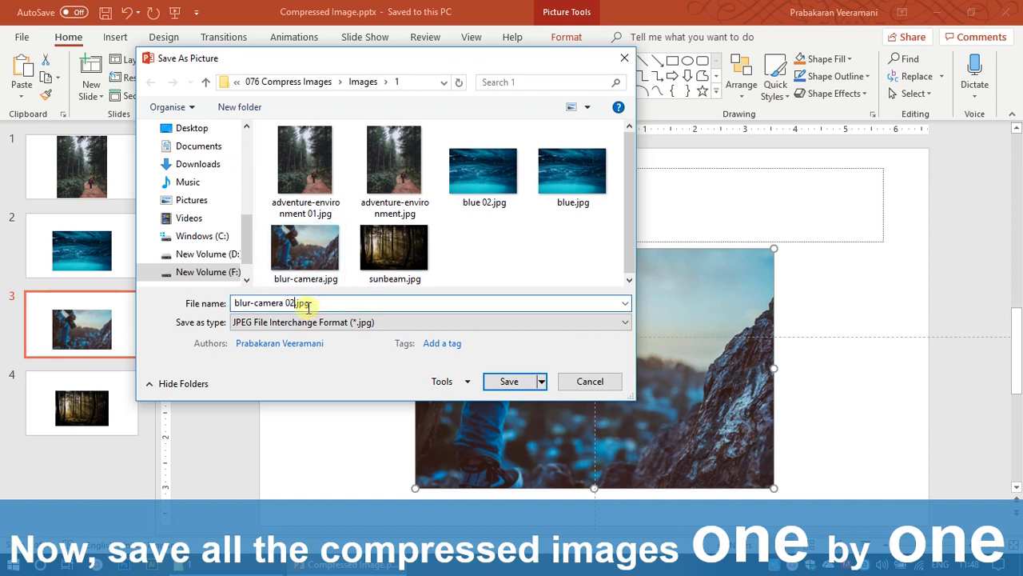
key(Return)
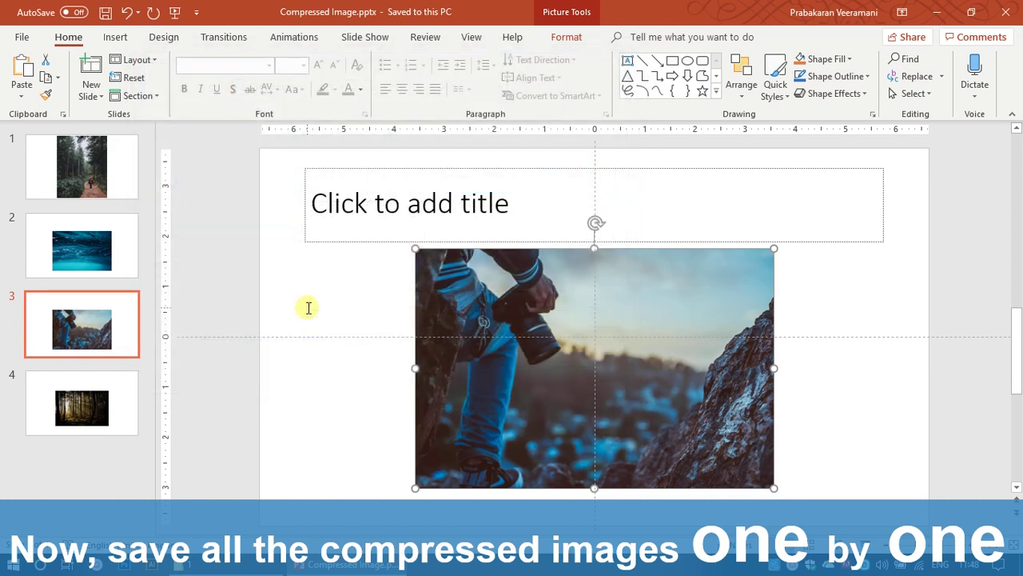
Step: Save slide 4's sunbeam forest picture as 'sunbeam 02.jpg' and view the folder
click(38, 375)
click(505, 393)
right_click(507, 393)
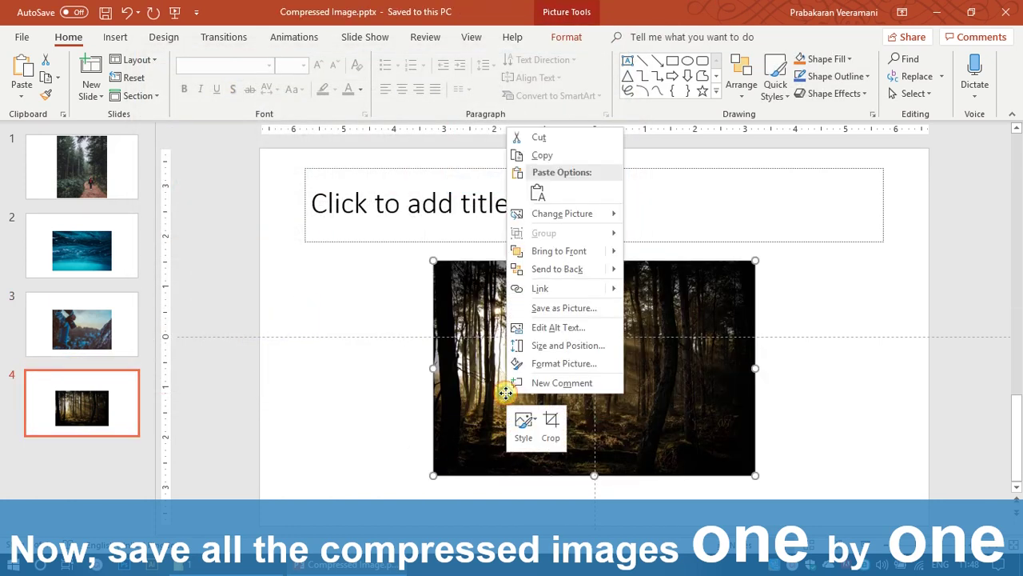
click(560, 308)
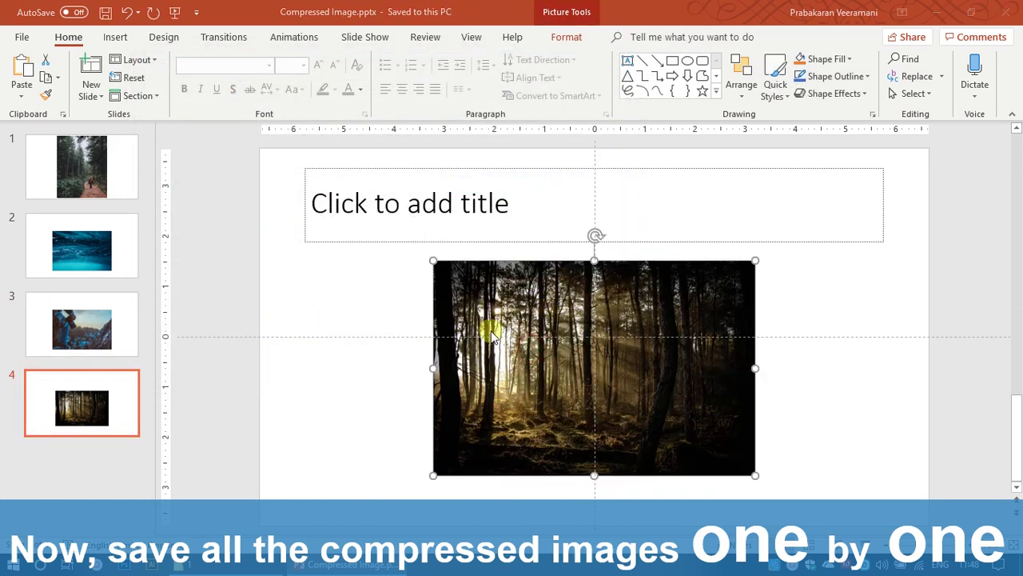
click(482, 249)
click(320, 296)
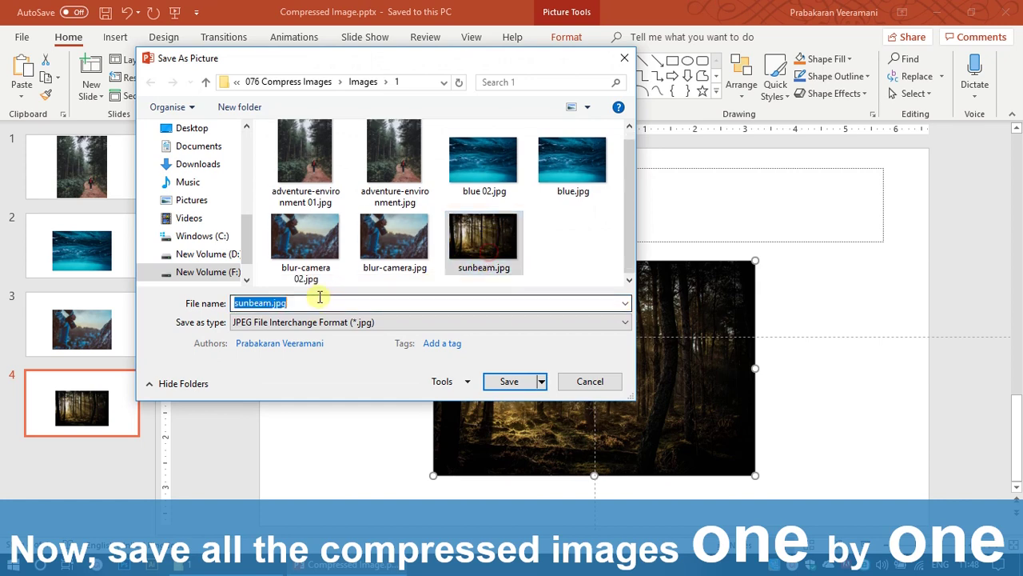
click(320, 302)
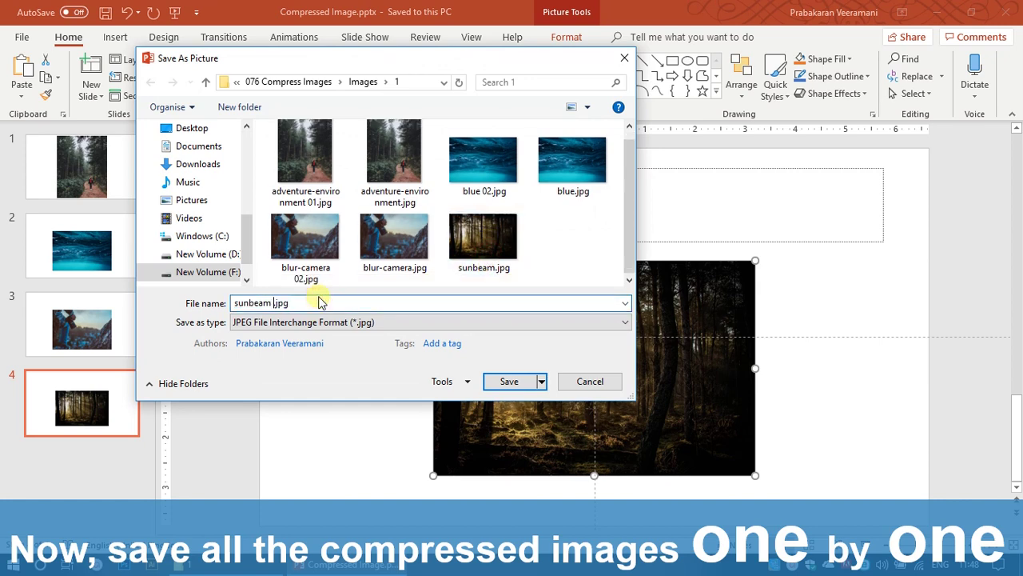
key(Return)
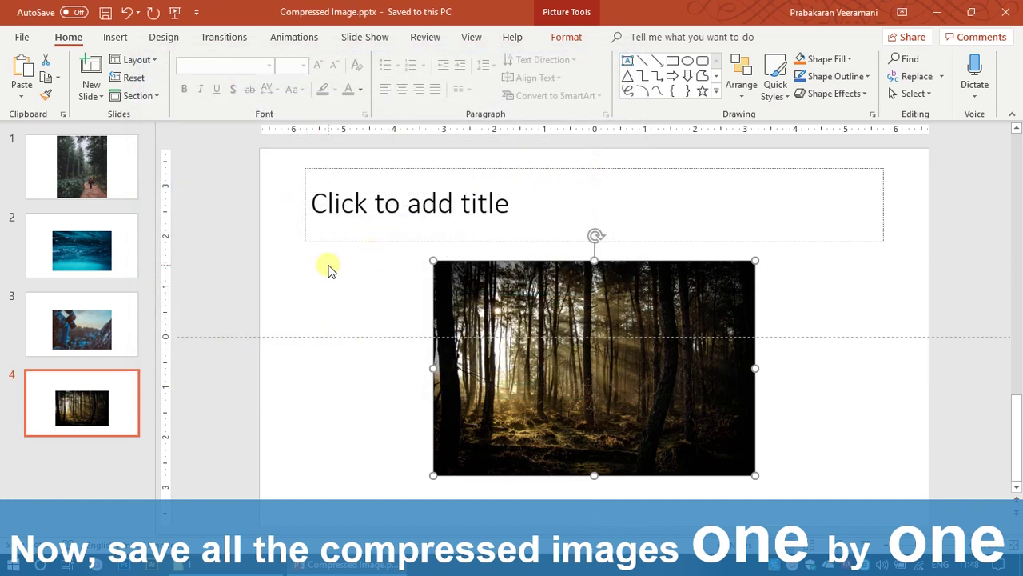
key(alt+Tab)
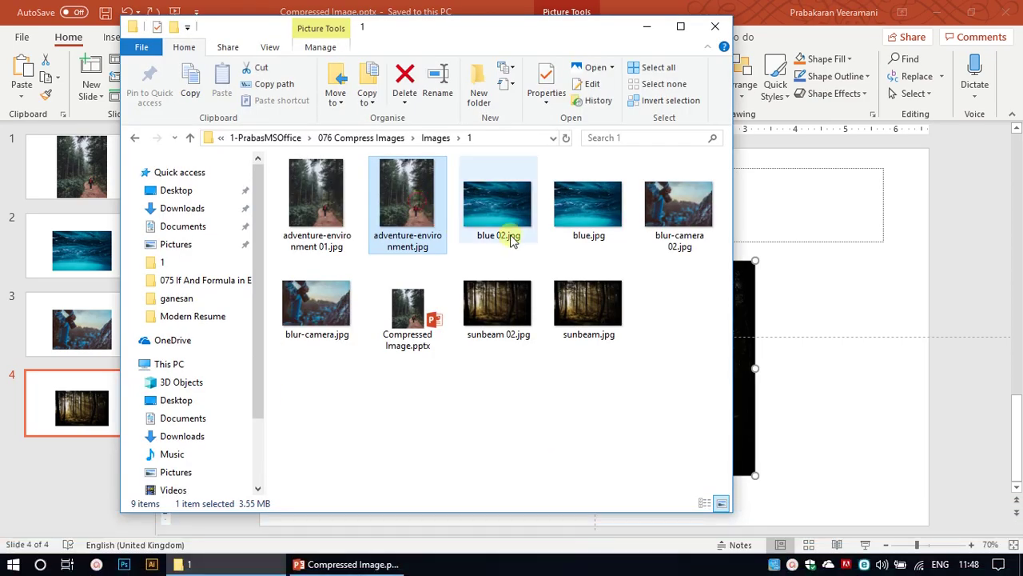
Step: Select the four original JPGs (7.70 MB), then the four 02 copies (863 KB), to compare sizes
ctrl+click(590, 220)
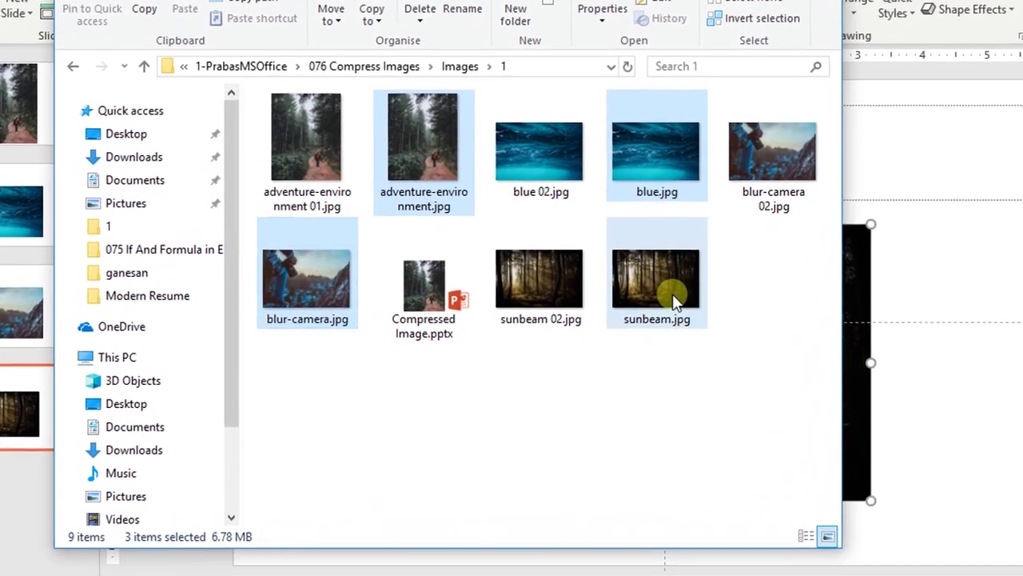
ctrl+click(657, 306)
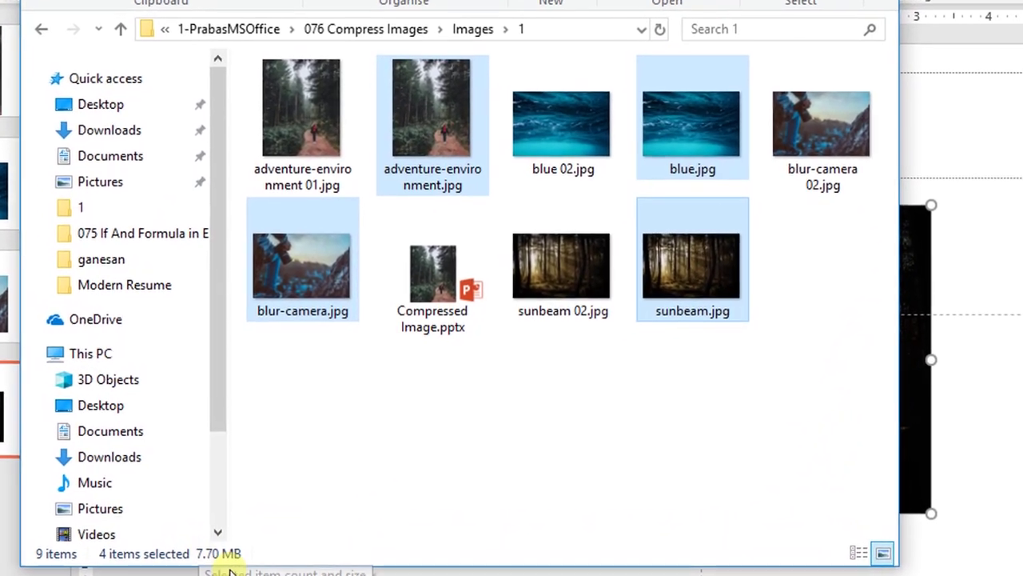
click(302, 103)
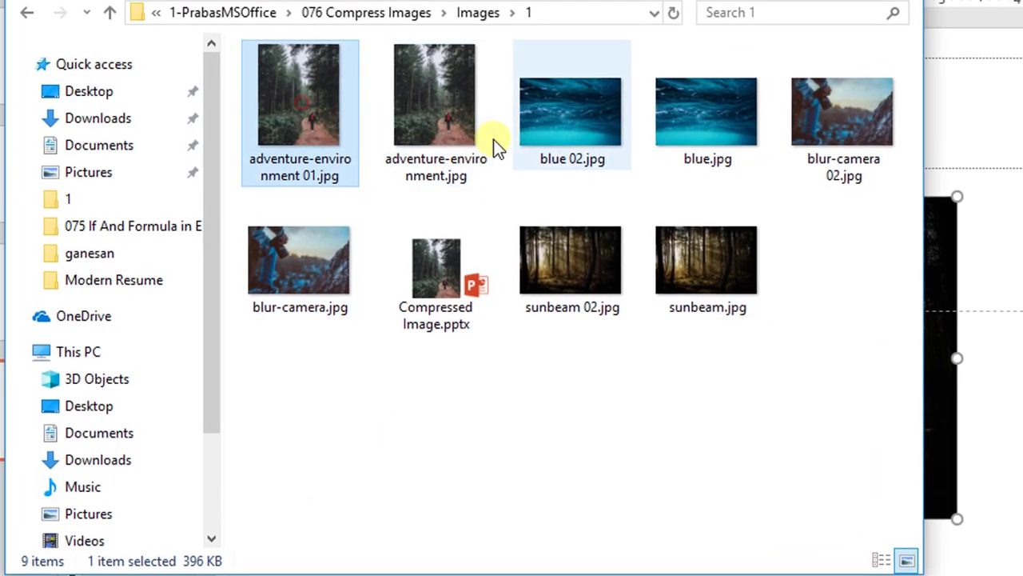
ctrl+click(583, 115)
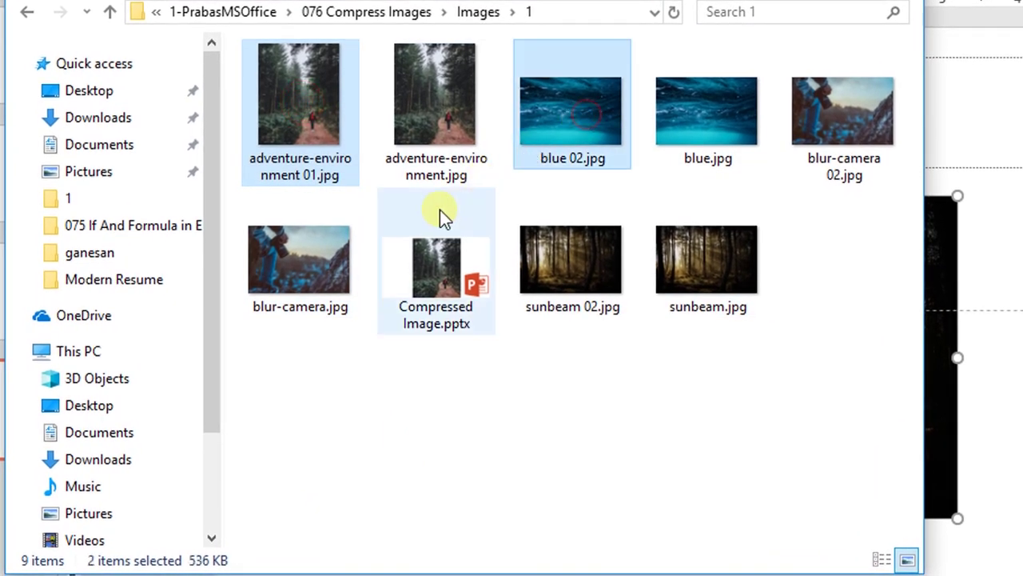
ctrl+click(851, 136)
ctrl+click(579, 245)
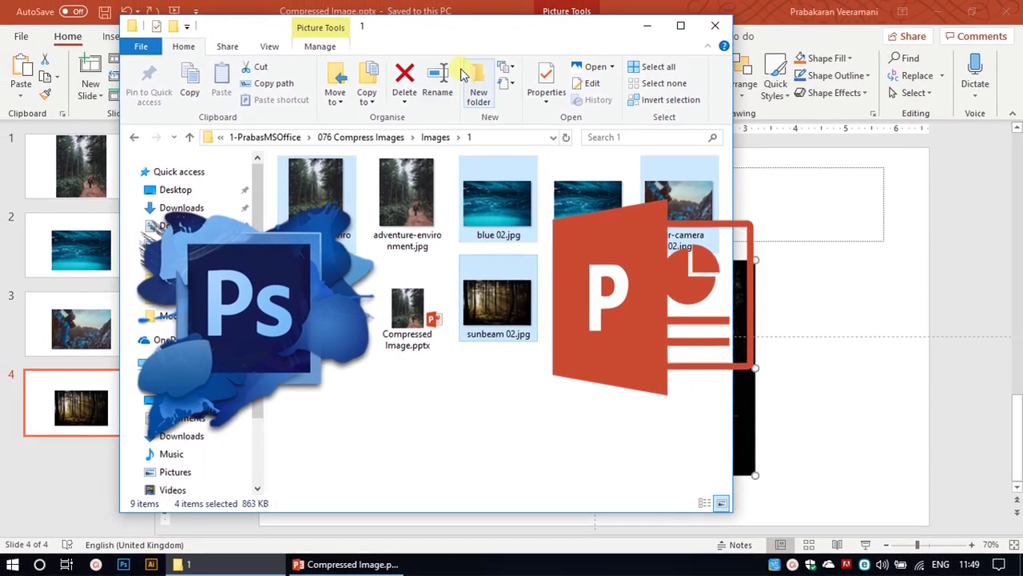
Step: Minimise File Explorer to return to slide 4's sunbeam photo in Compressed Image.pptx
click(663, 7)
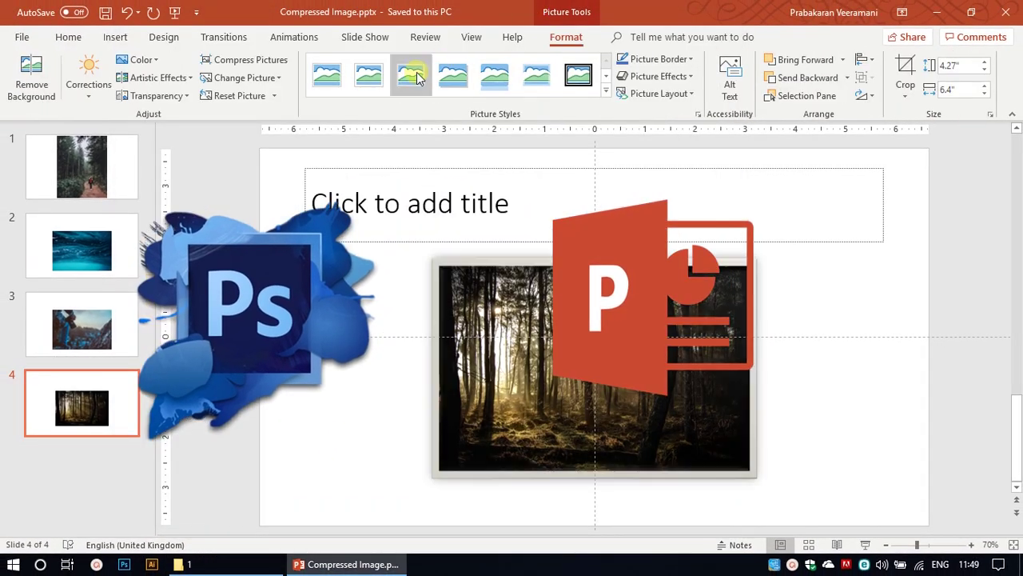